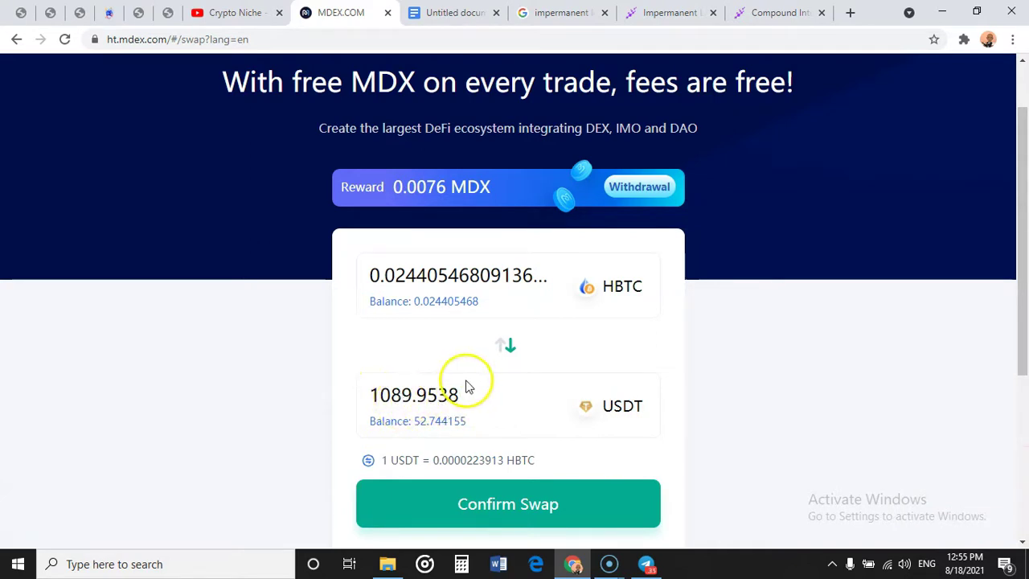
Copy the 1089.9538 USDT amount from the HBTC swap and paste it on a new line below the bullets in the Google Docs document.
left_click_drag(438, 394, 362, 399)
double_click(440, 393)
right_click(383, 393)
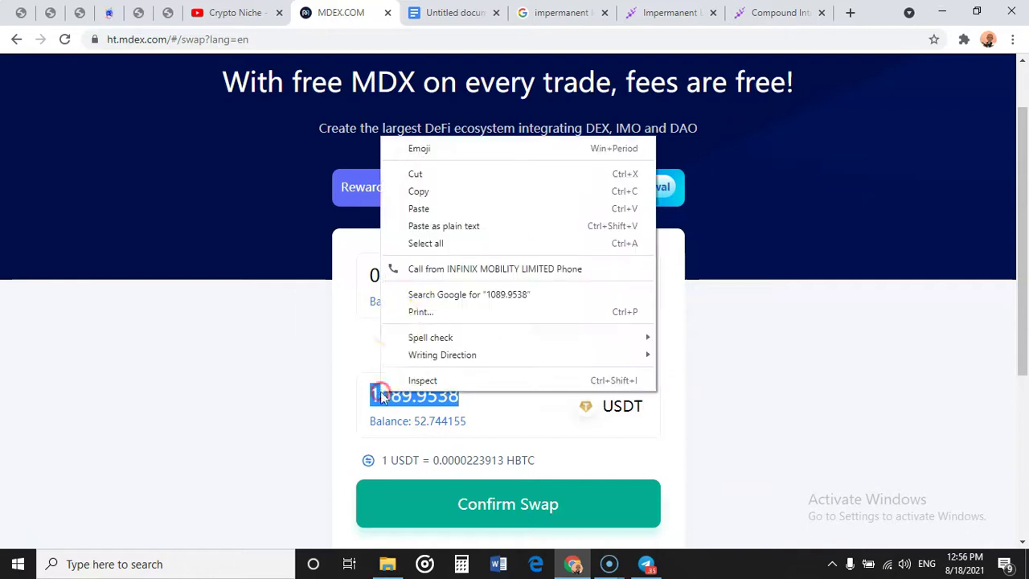
left_click(432, 193)
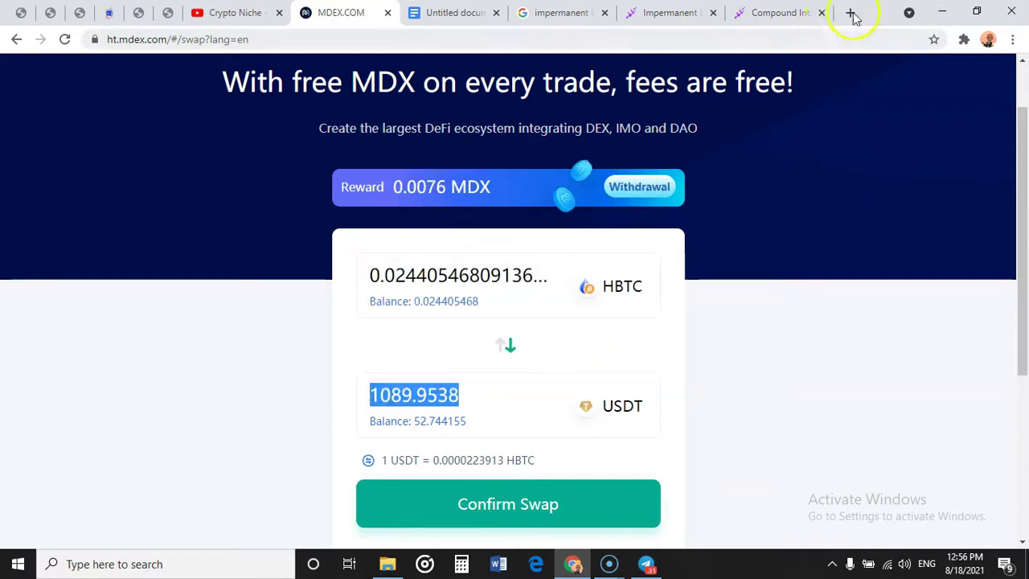
left_click(455, 12)
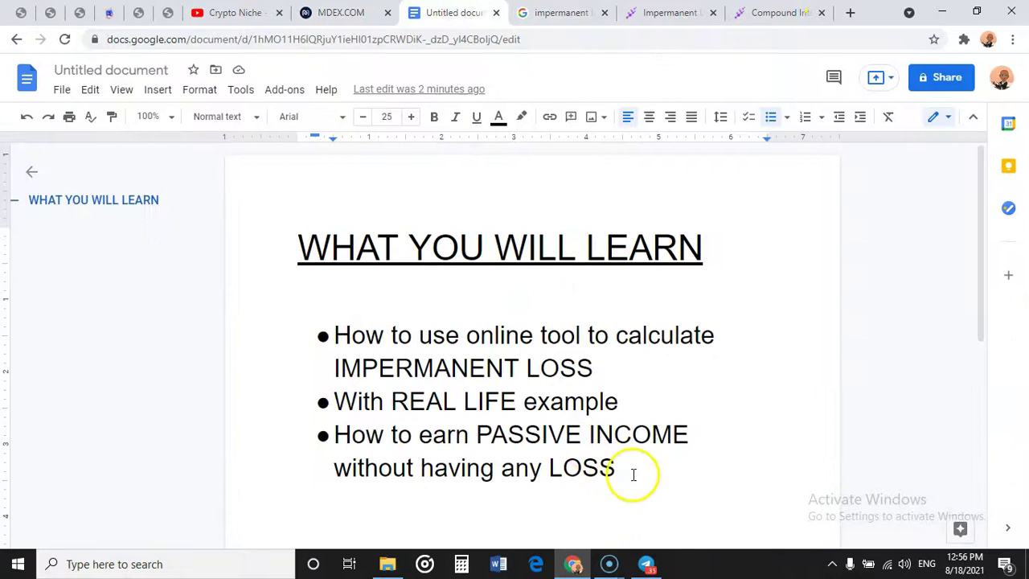
key("Return")
key("Return")
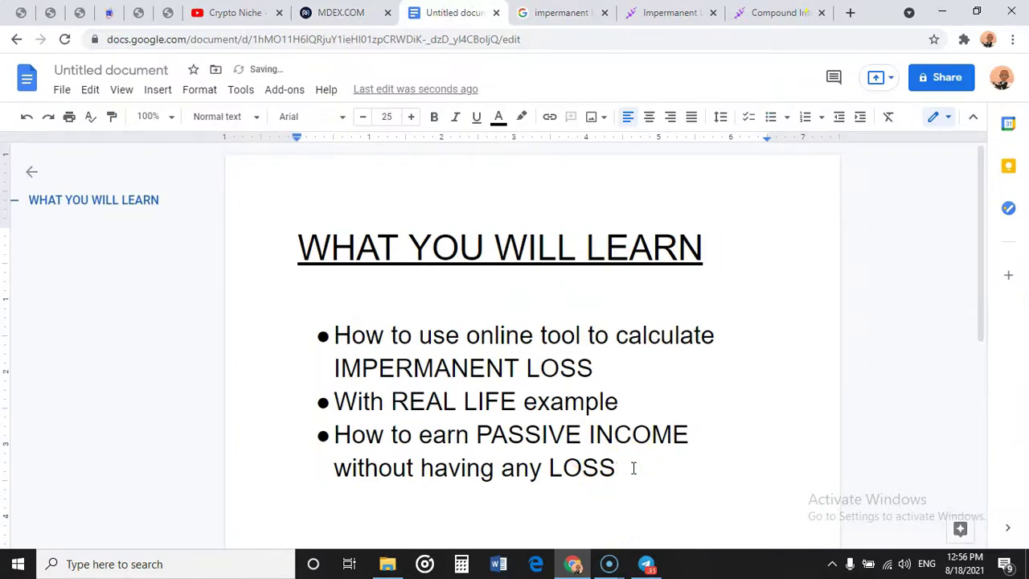
key("ctrl+v")
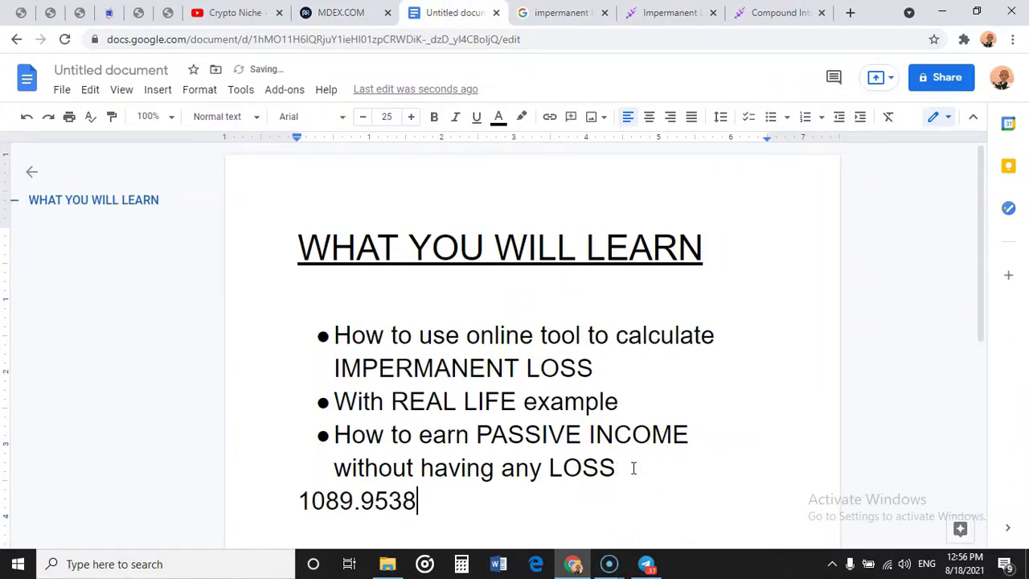
On the MDEX swap page, change the token being swapped from HBTC to ETH and use the maximum ETH balance.
left_click(341, 14)
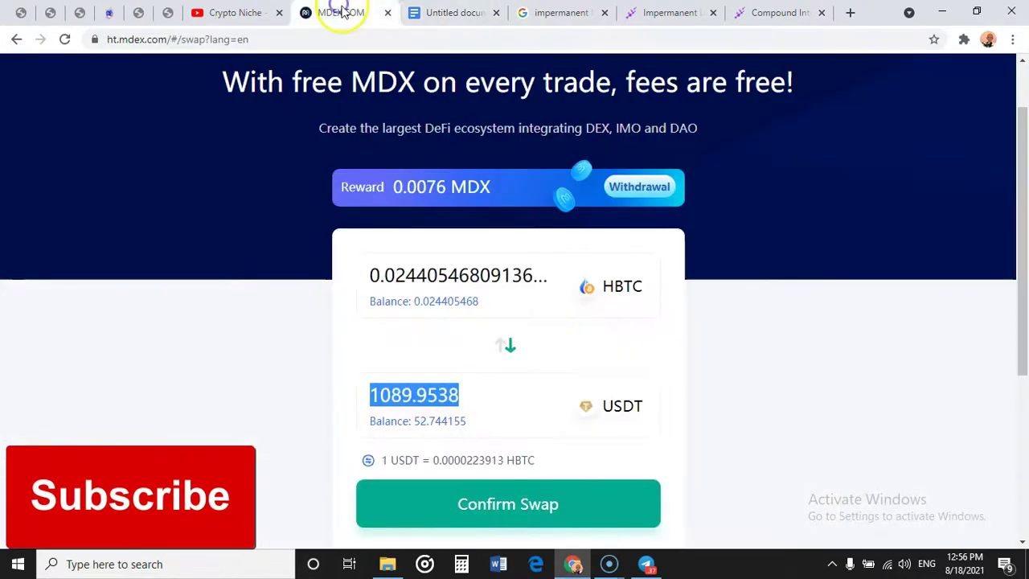
left_click(611, 286)
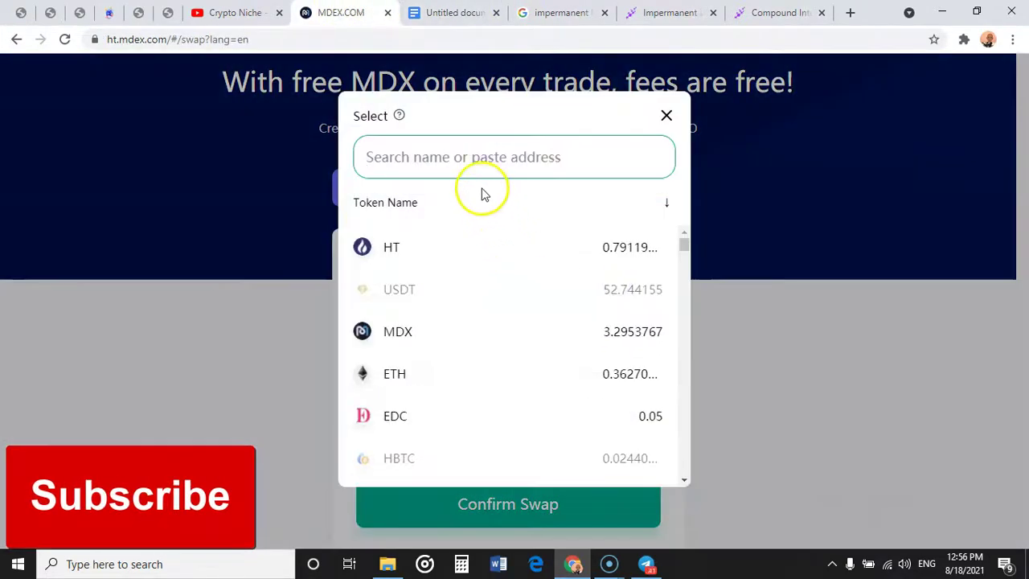
left_click(391, 375)
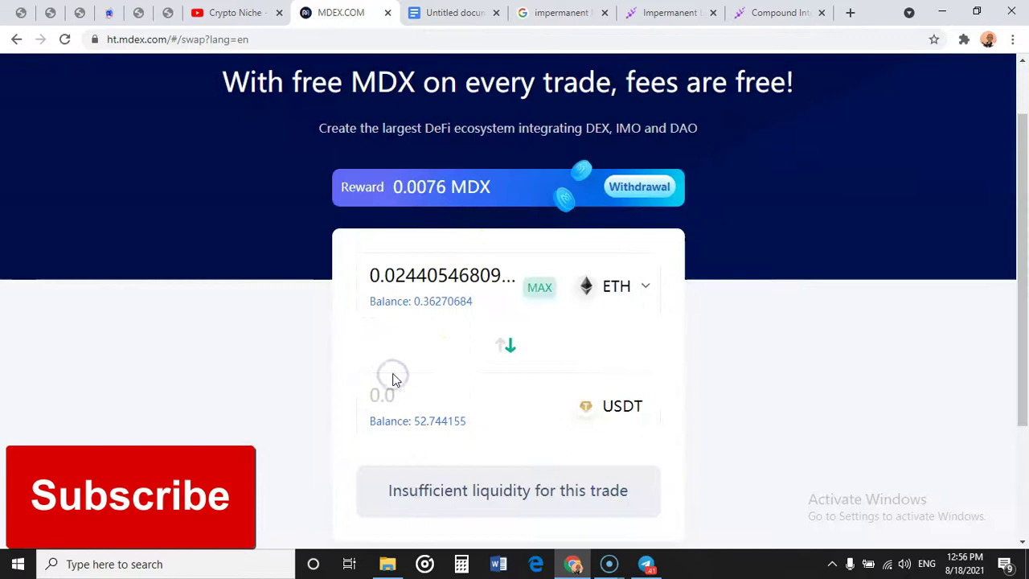
left_click(544, 288)
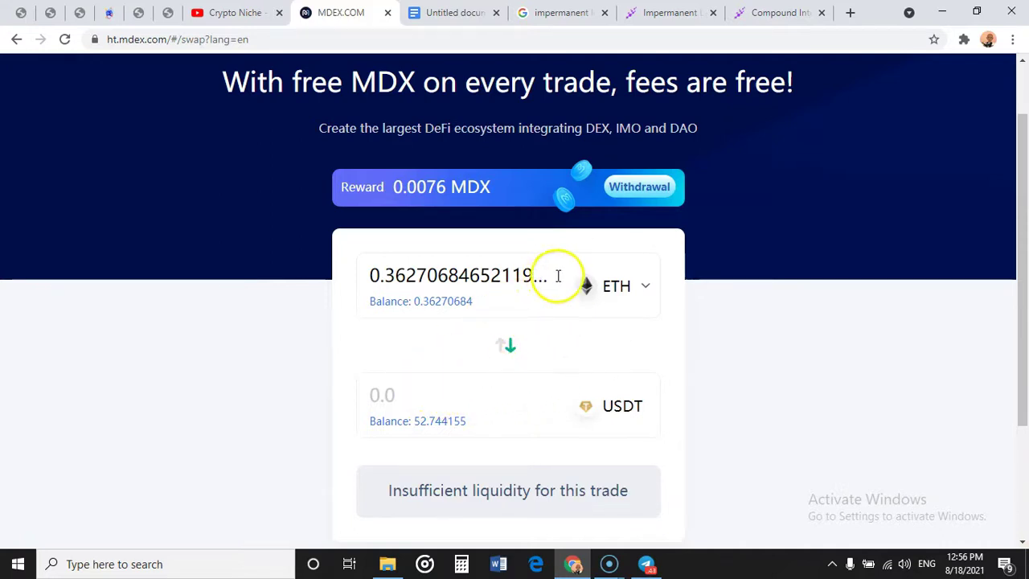
left_click(444, 392)
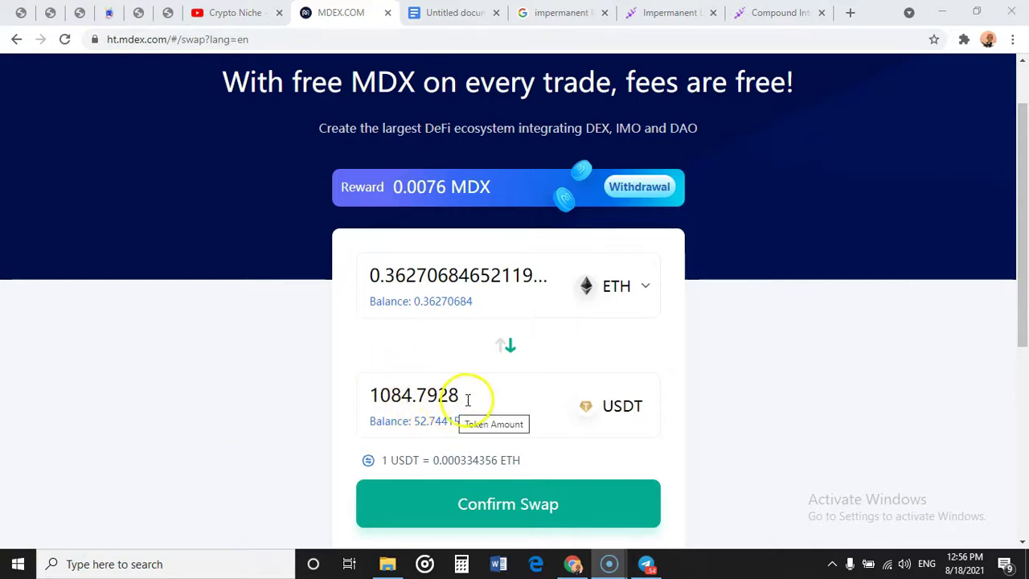
Copy the ETH swap's USDT amount and paste it as 1084.7928 below the first amount in the Google Docs document.
left_click_drag(464, 394, 366, 402)
right_click(364, 395)
left_click(445, 197)
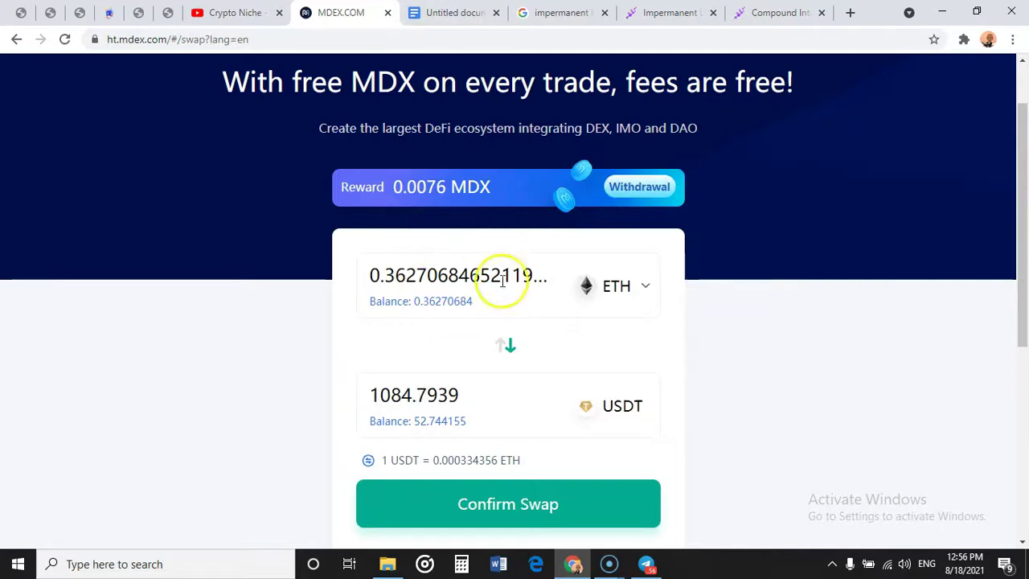
left_click(448, 12)
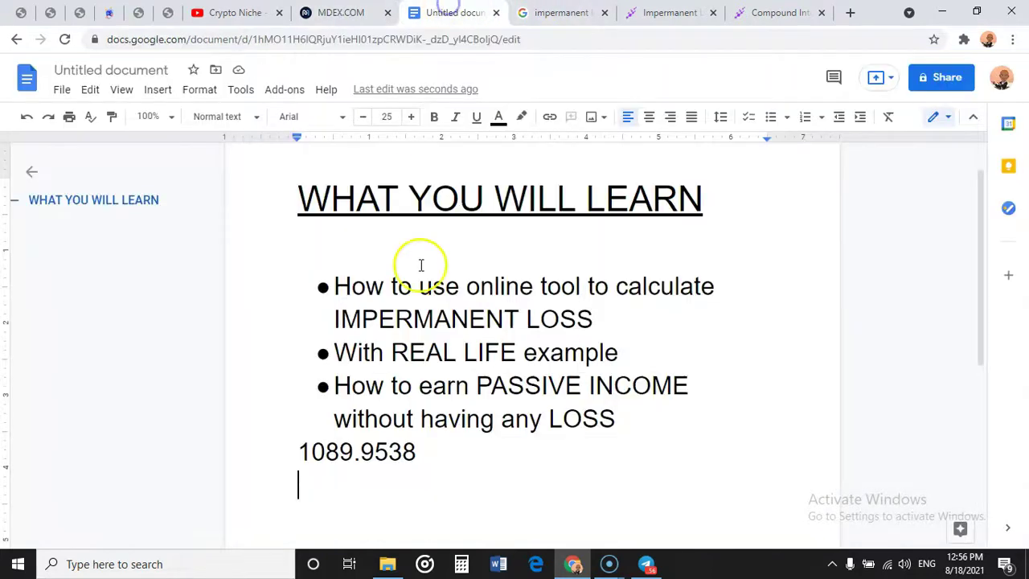
key("ctrl+v")
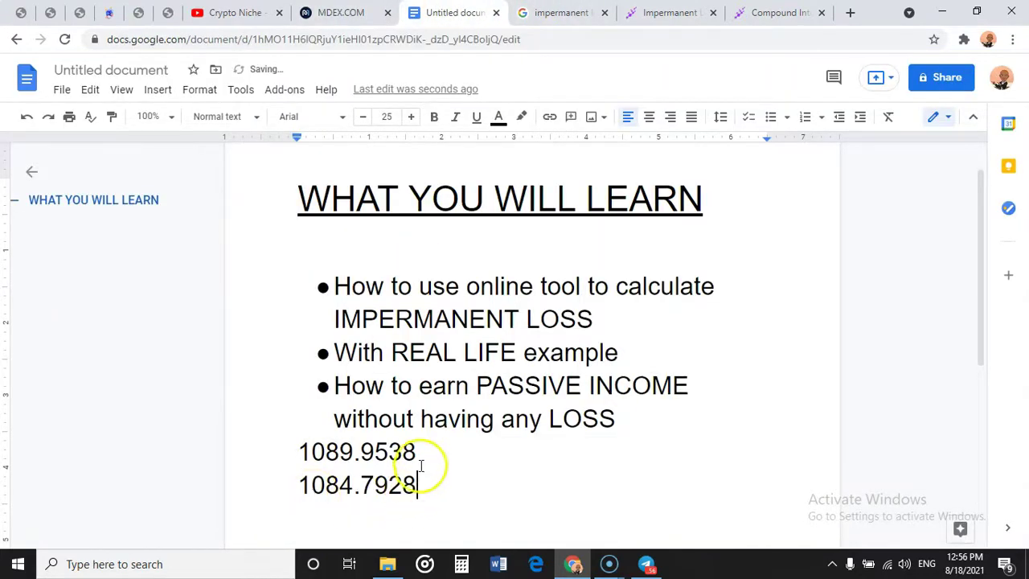
Examine the ETH swap details on MDEX and the deposit value field on the DecentYields impermanent loss calculator.
left_click(349, 12)
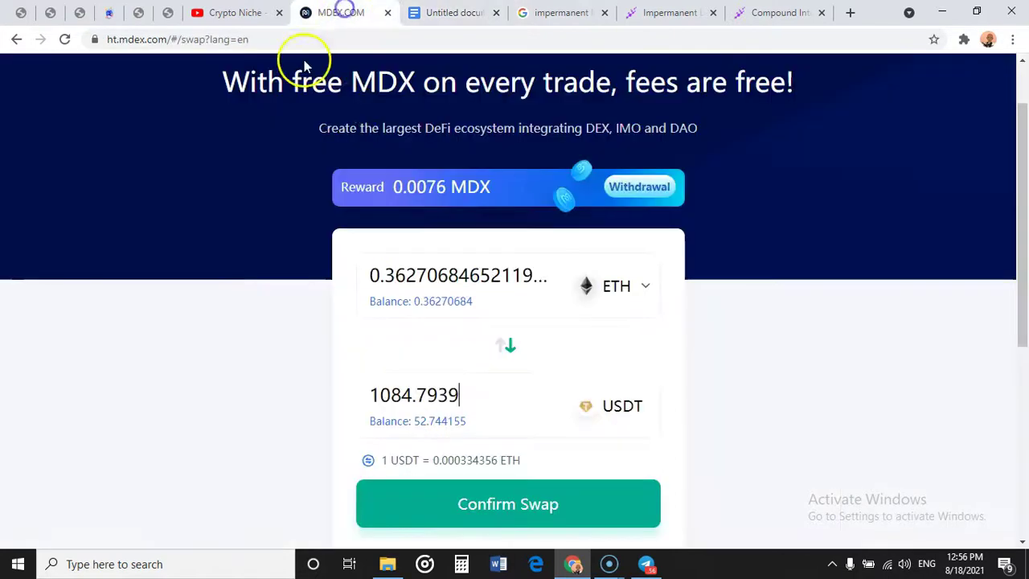
scroll(531, 293, "up", 1)
scroll(524, 307, "down", 3)
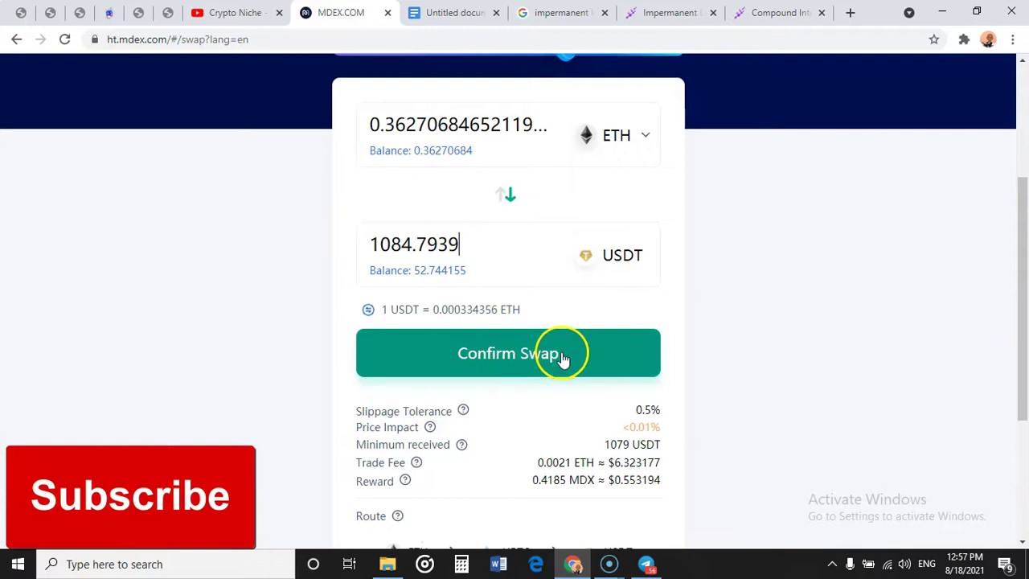
scroll(519, 342, "up", 3)
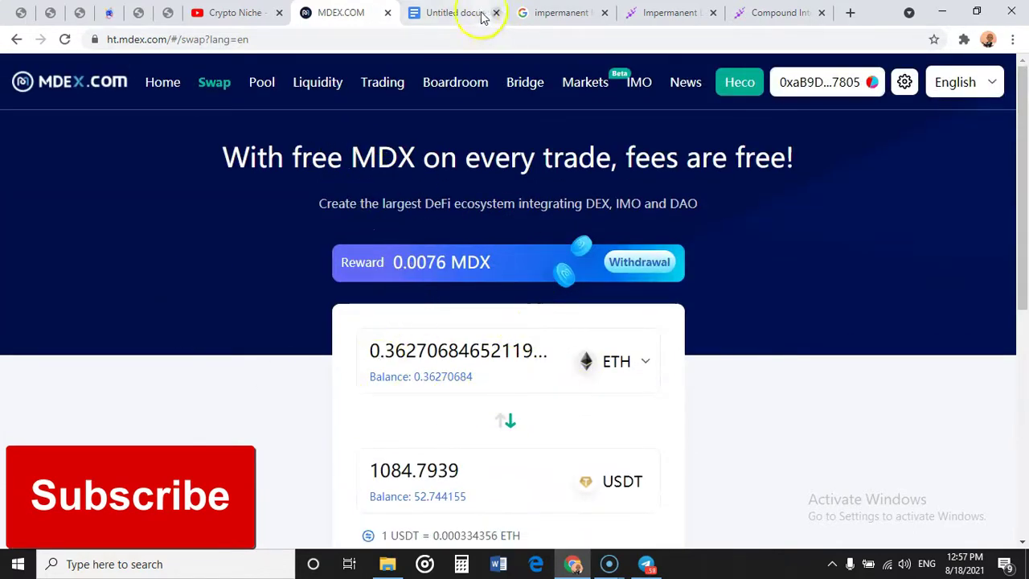
left_click(668, 13)
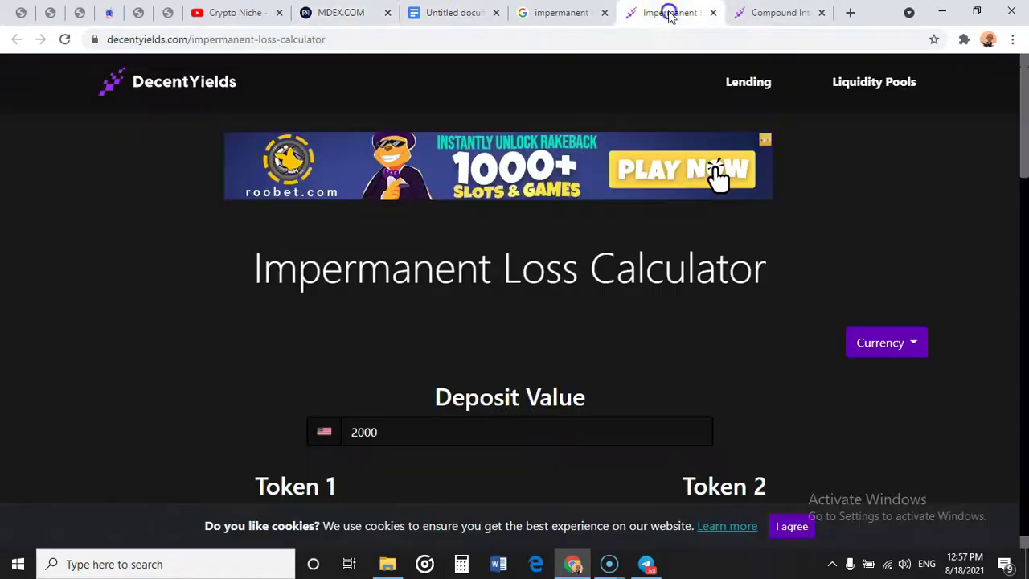
scroll(660, 354, "down", 2)
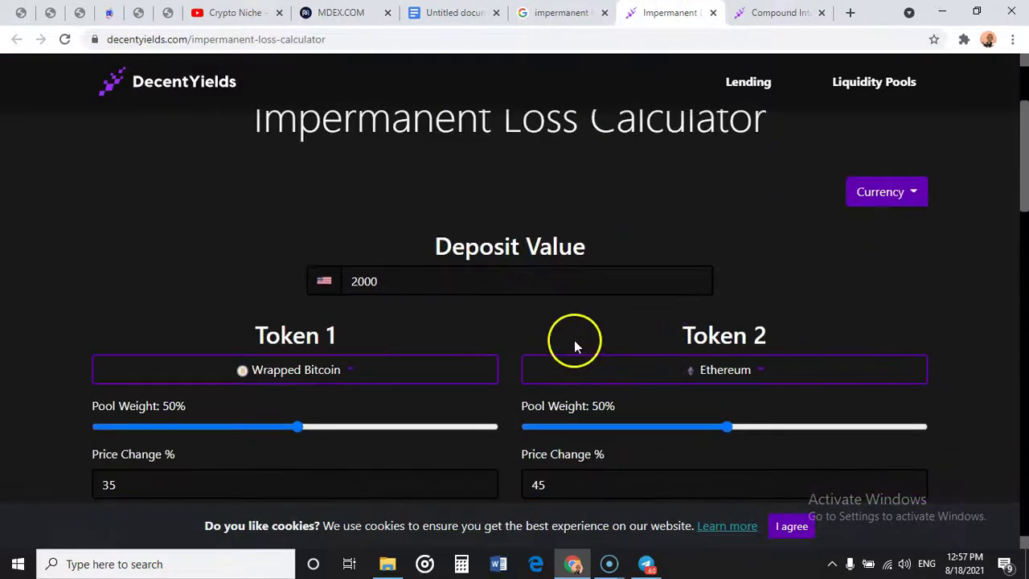
left_click(423, 286)
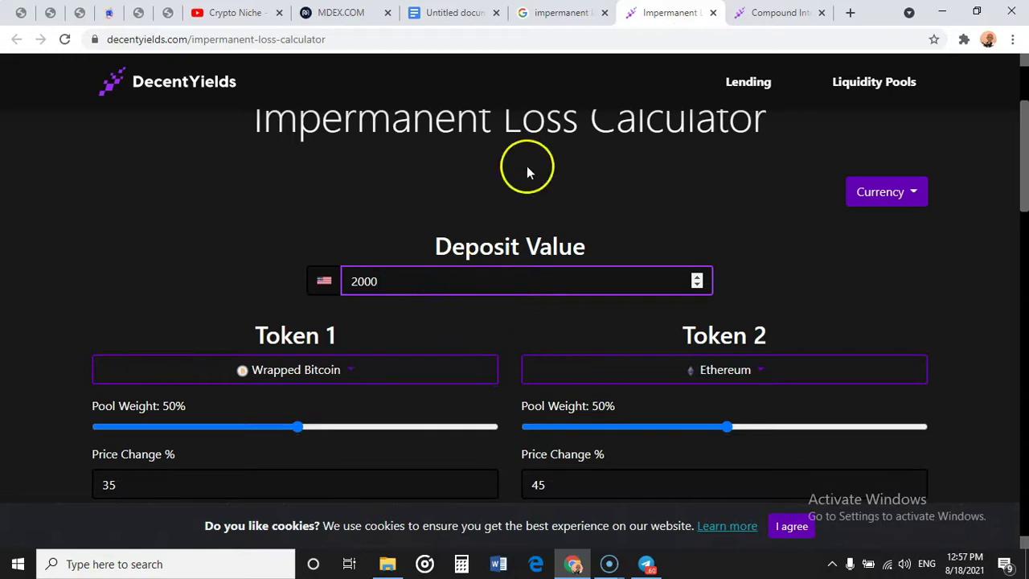
left_click(333, 11)
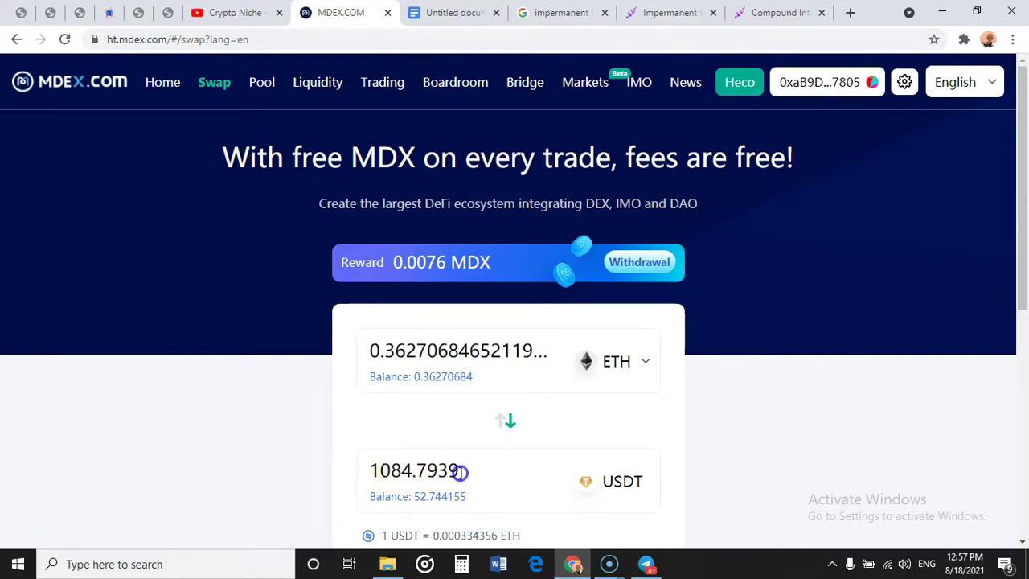
left_click_drag(459, 471, 387, 470)
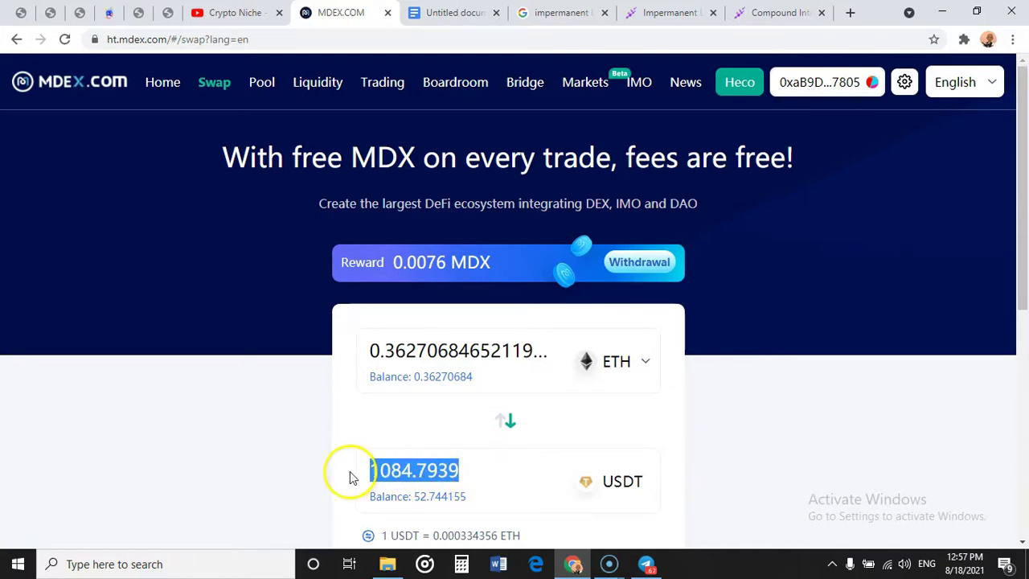
left_click(455, 141)
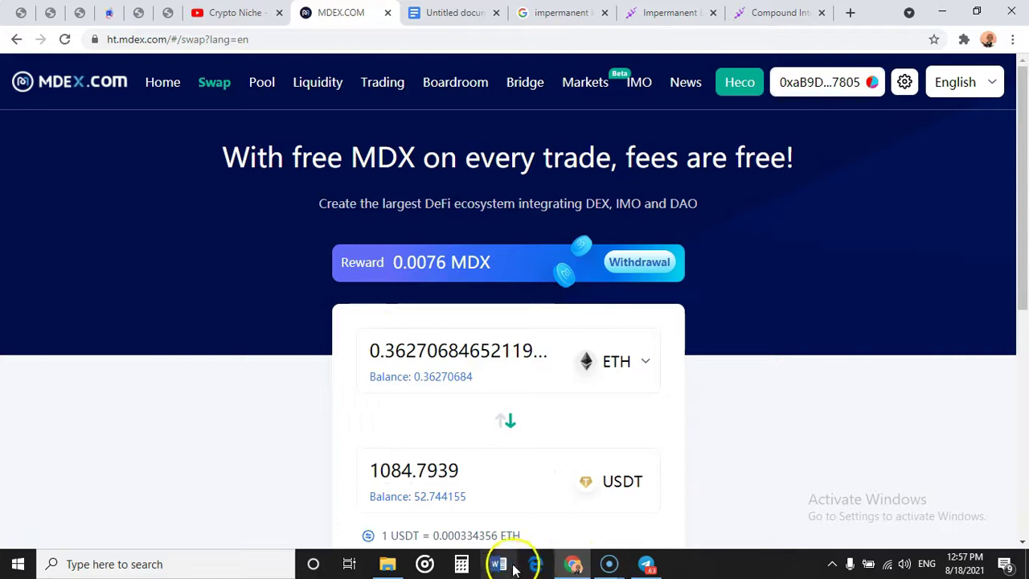
Multiply 1084 by 2 in the Windows Calculator and minimize it.
left_click(462, 563)
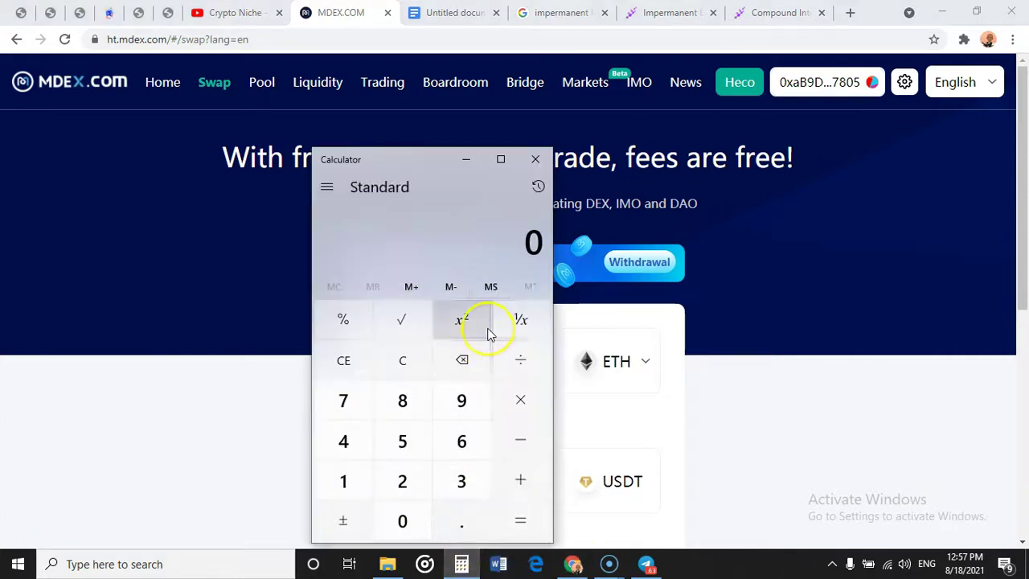
type("1,084")
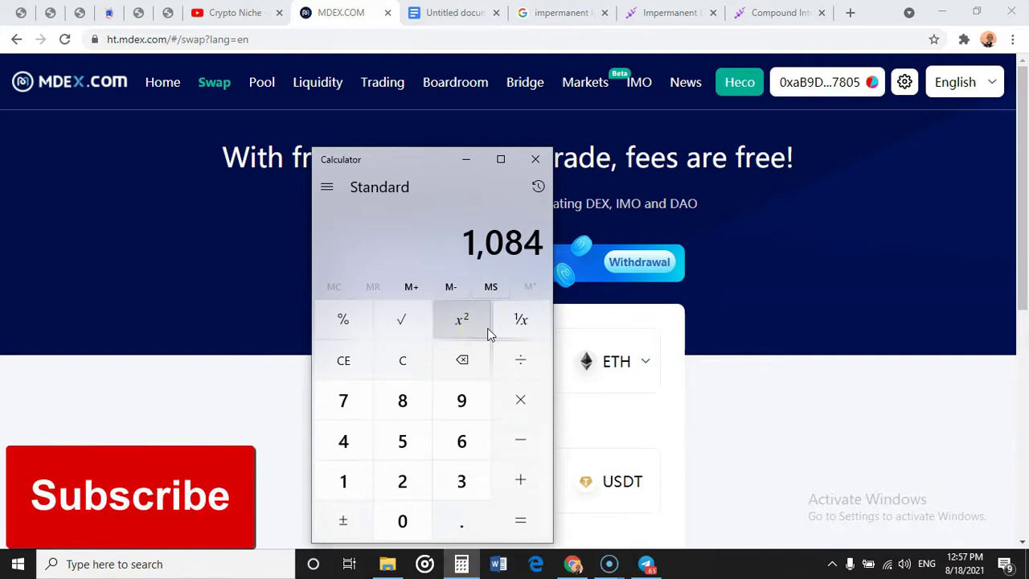
left_click(516, 401)
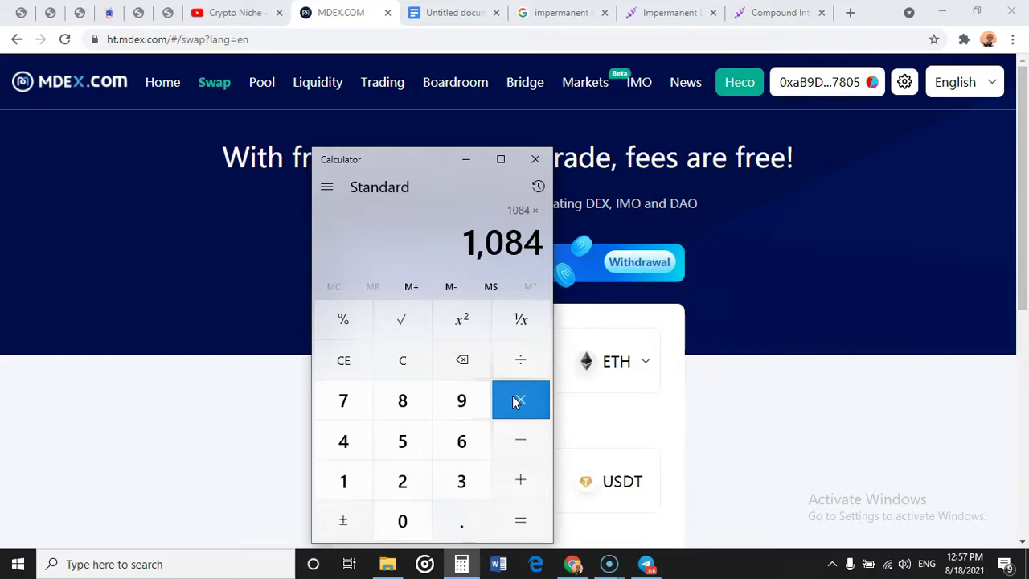
key("2")
left_click(524, 522)
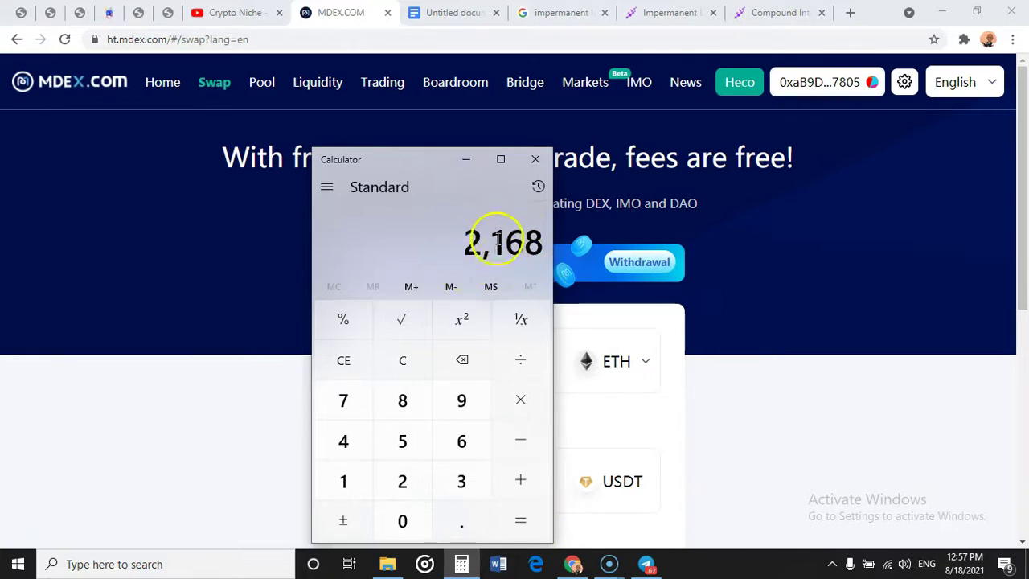
left_click(470, 164)
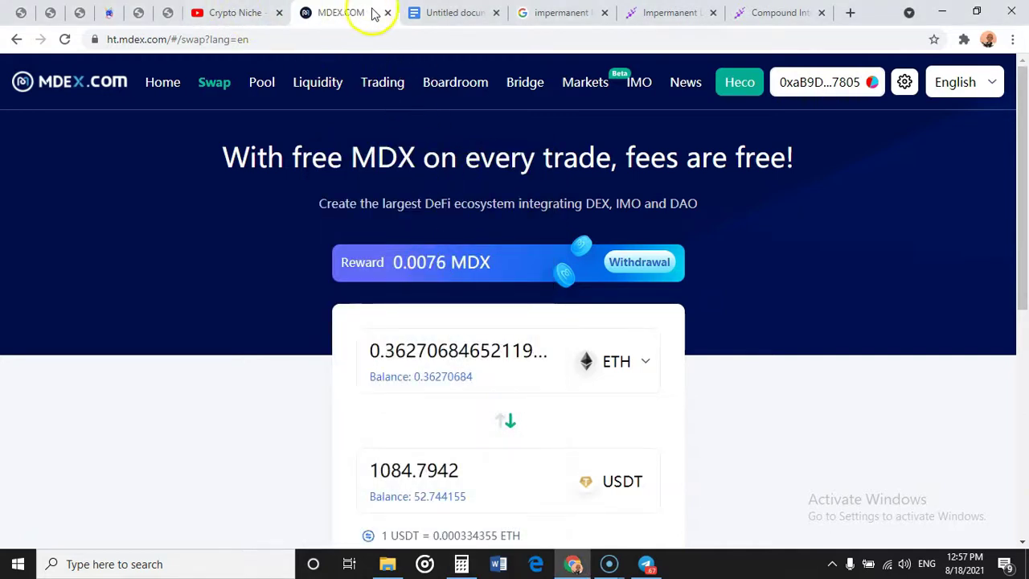
Copy the doubled amount from the Windows Calculator and set the impermanent loss calculator's Deposit Value to 2168.
left_click(451, 14)
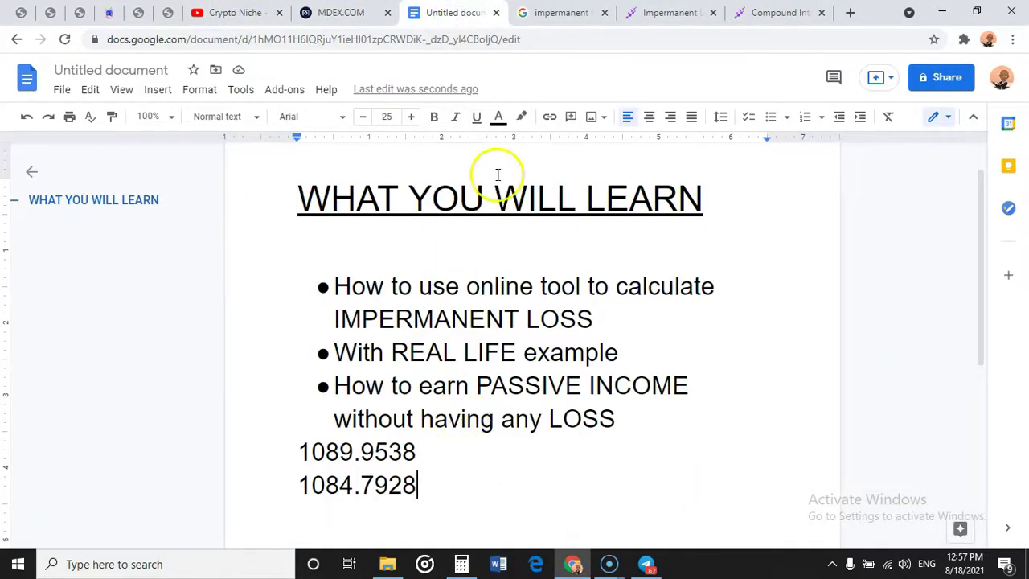
left_click(346, 14)
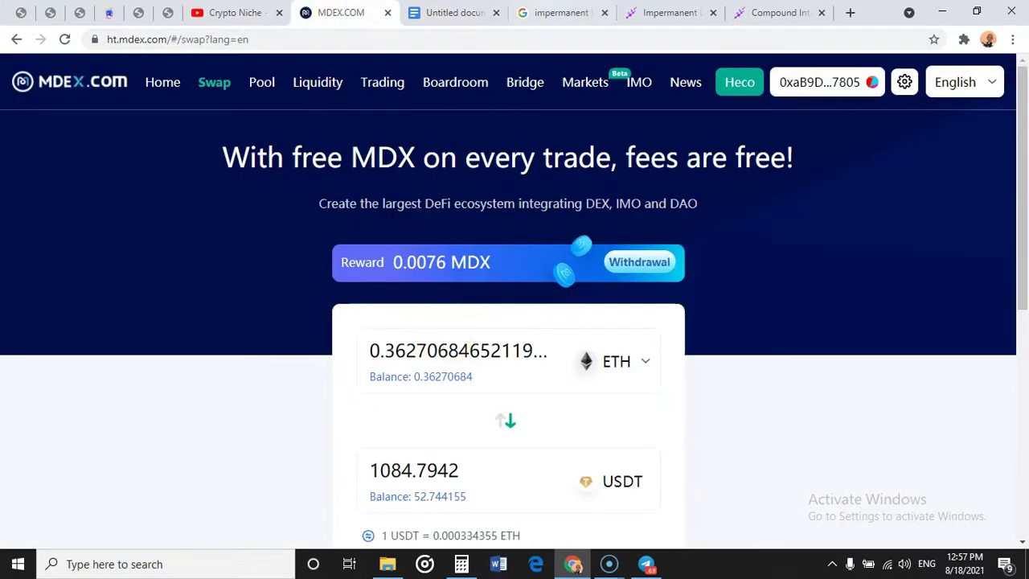
left_click(657, 18)
left_click_drag(379, 283, 336, 283)
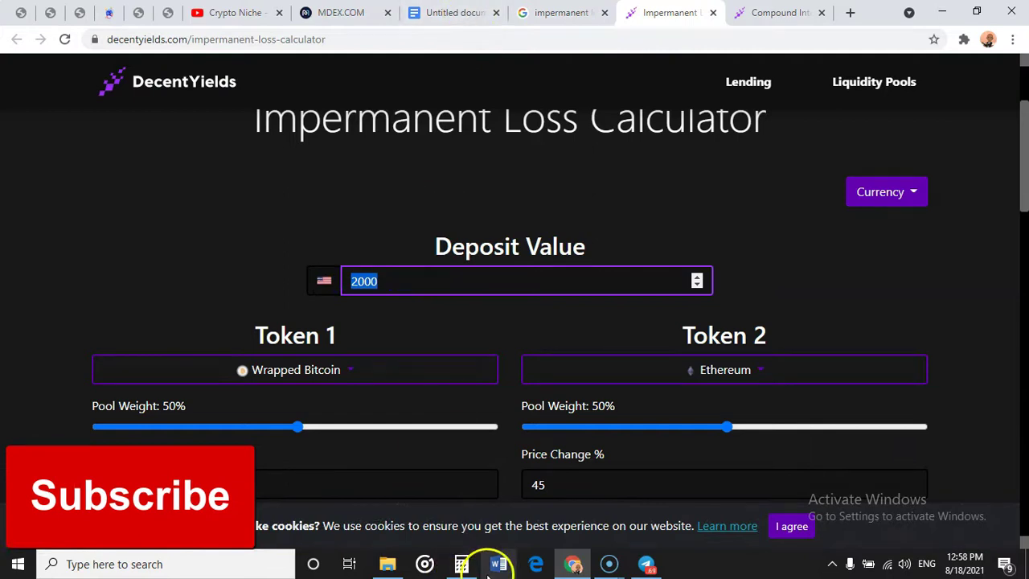
left_click(461, 563)
left_click_drag(471, 242, 521, 246)
right_click(521, 246)
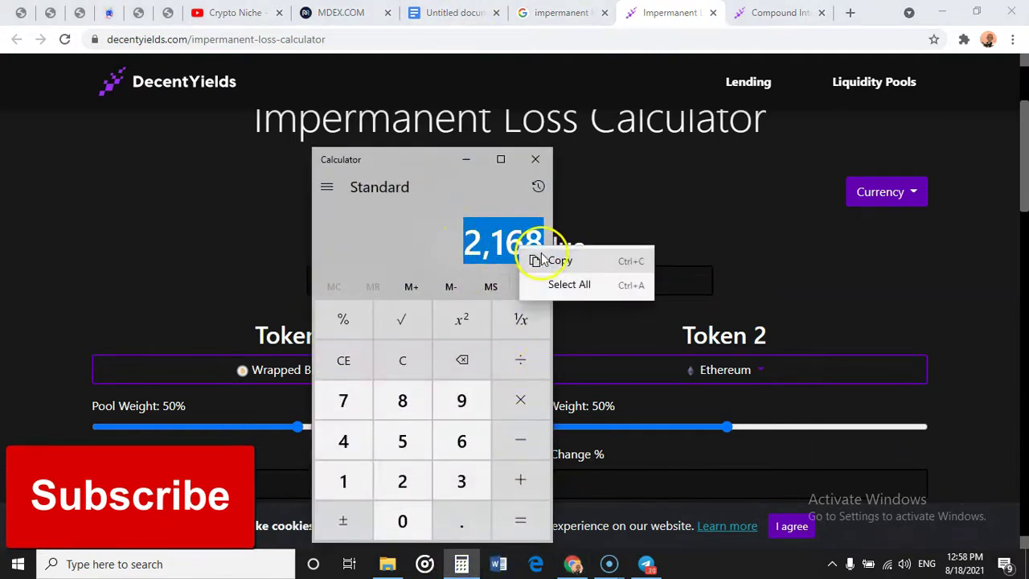
left_click(540, 259)
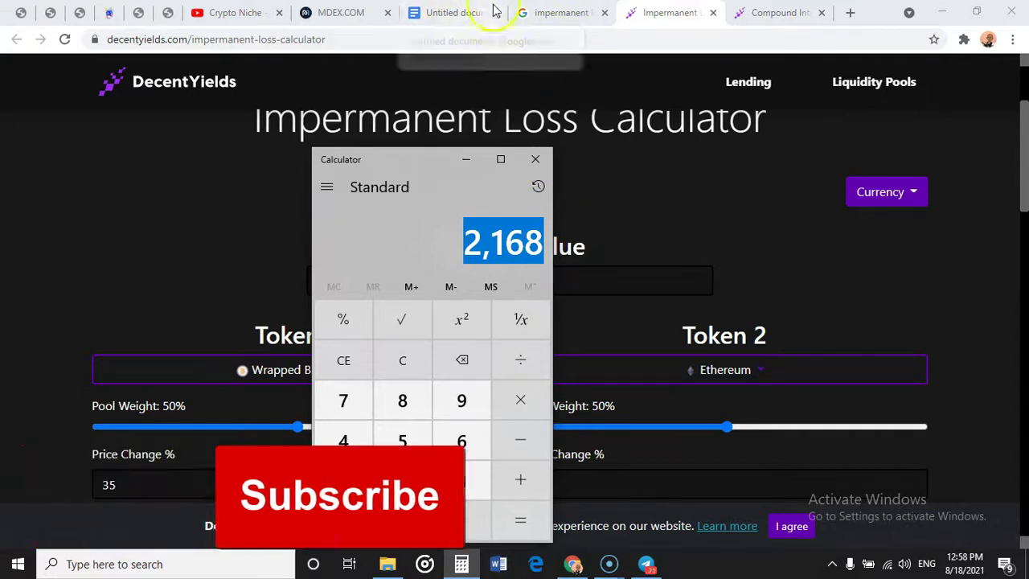
left_click(690, 225)
left_click(429, 276)
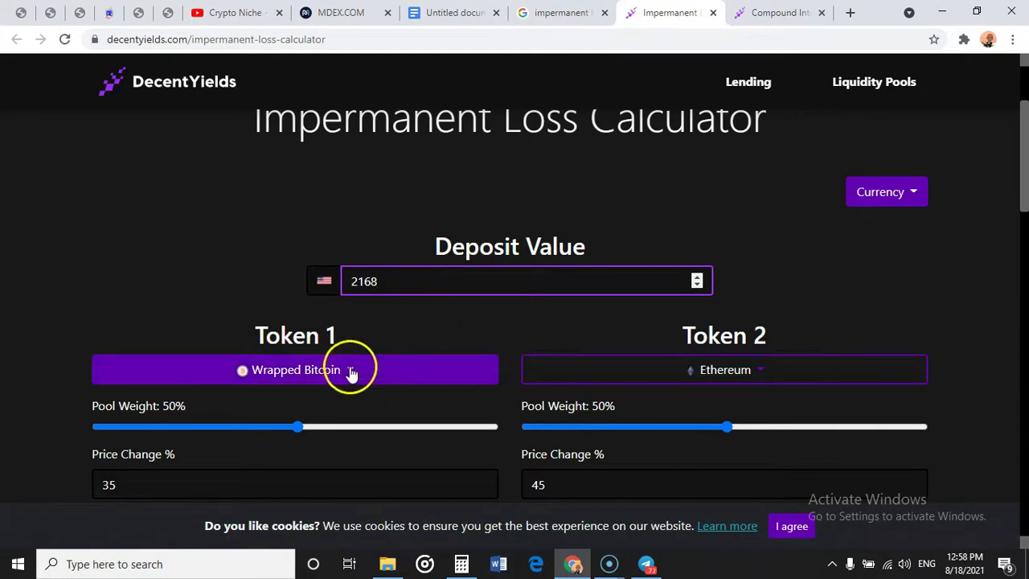
Examine the token pool weights, price change percentages and results table of the impermanent loss calculator.
scroll(231, 279, "down", 1)
scroll(231, 278, "down", 2)
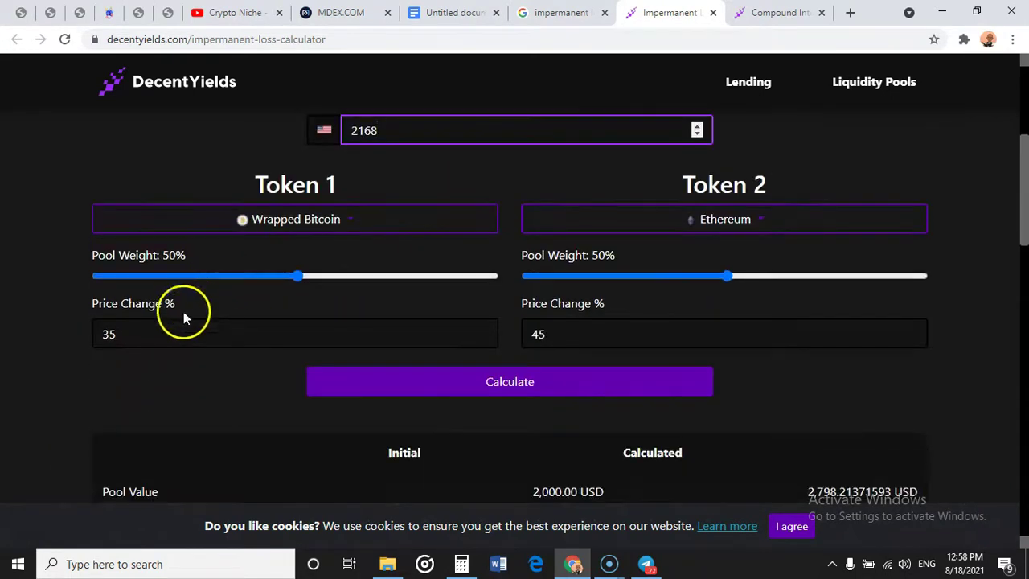
scroll(561, 288, "down", 2)
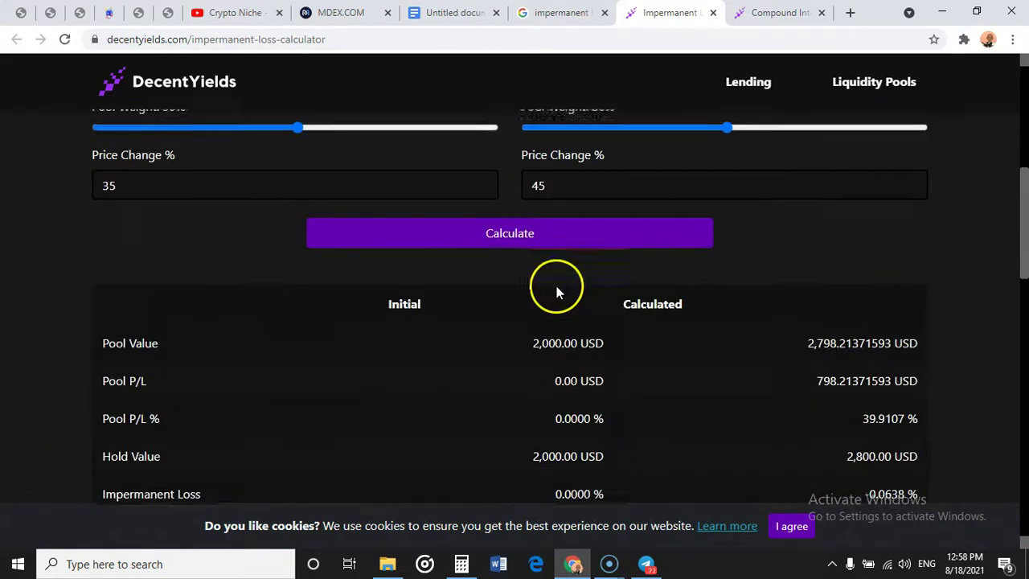
Set the price change to 50% for Wrapped Bitcoin and -15% for Ethereum.
scroll(683, 361, "down", 3)
scroll(475, 360, "up", 2)
scroll(474, 356, "up", 4)
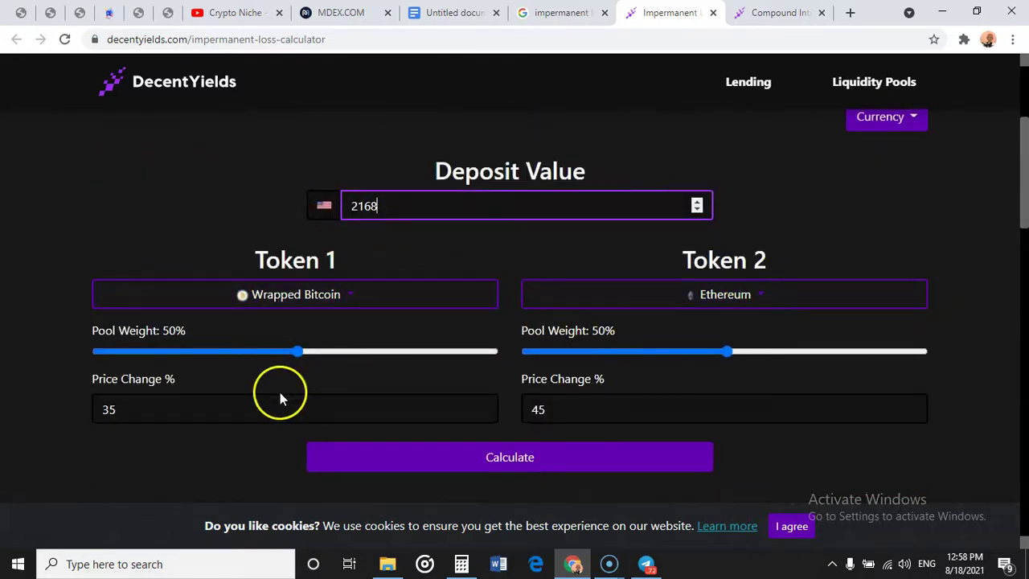
left_click(167, 404)
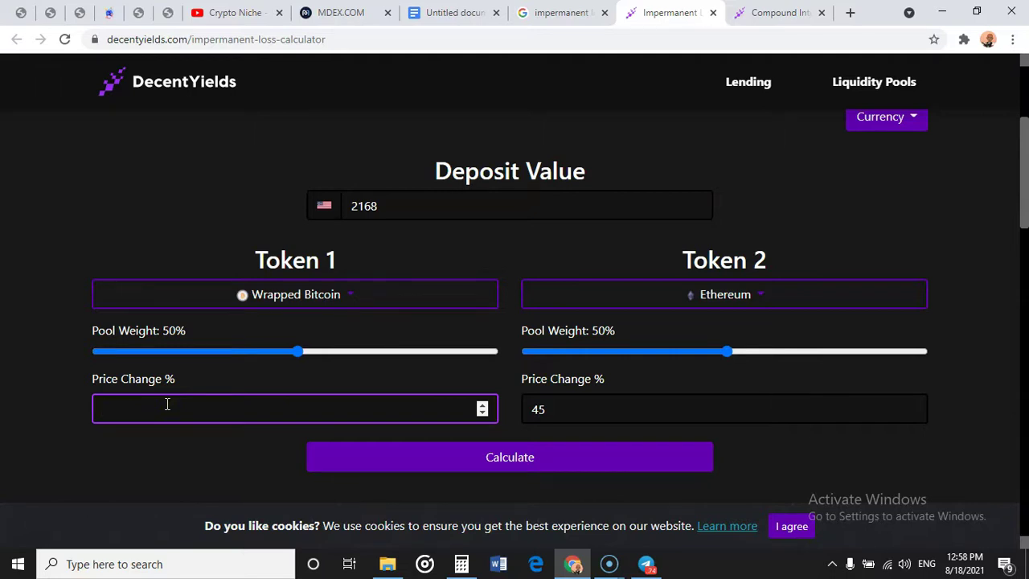
type("0")
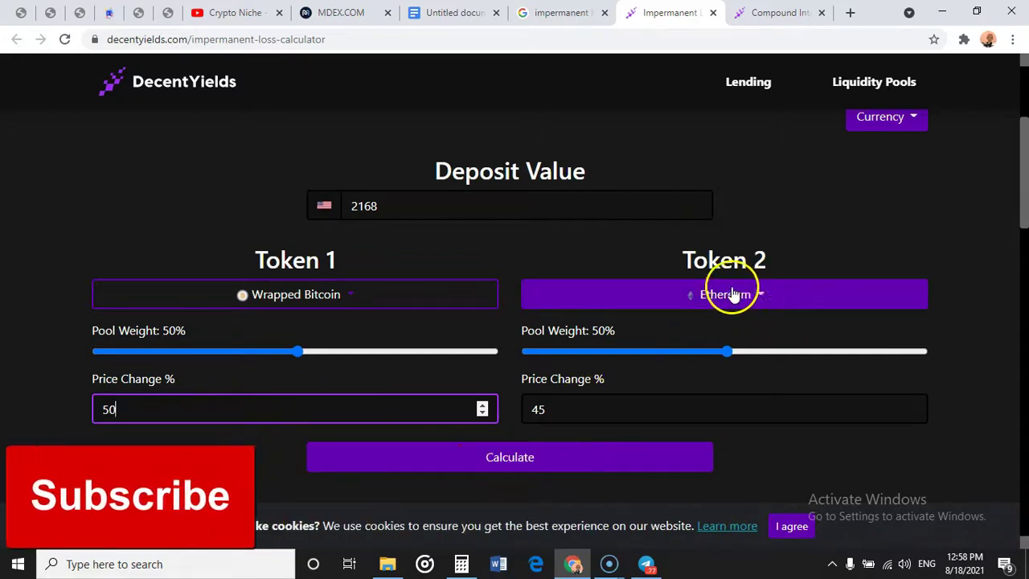
left_click(596, 409)
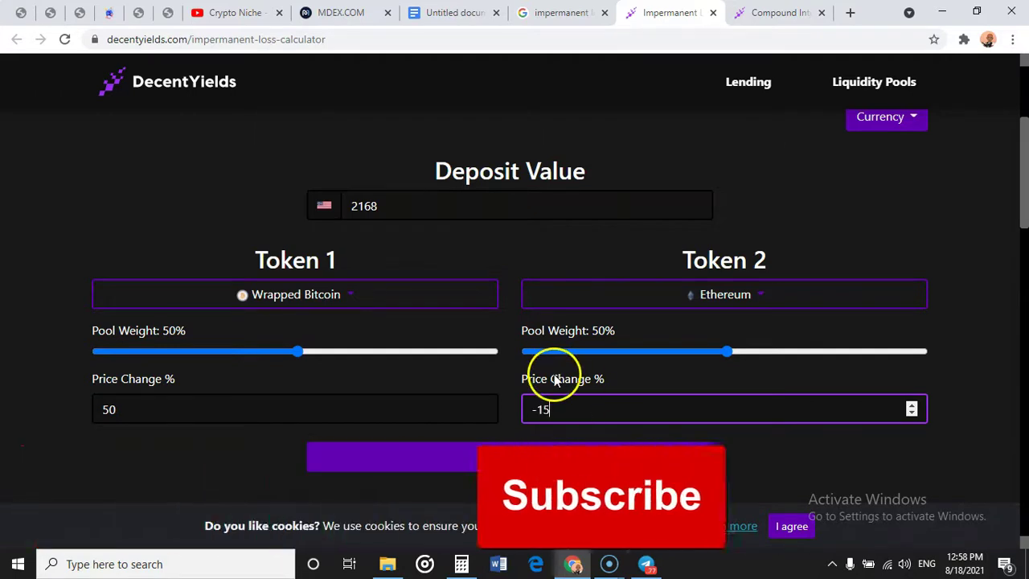
Calculate the impermanent loss for the Wrapped Bitcoin and Ethereum pool with the entered deposit and price changes.
scroll(540, 332, "down", 2)
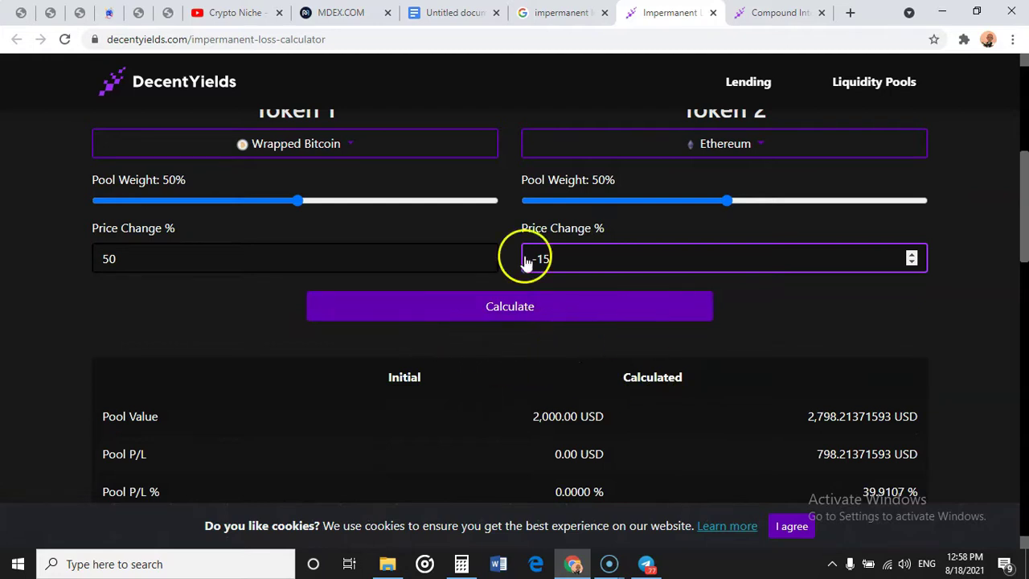
scroll(658, 231, "up", 1)
scroll(660, 233, "up", 2)
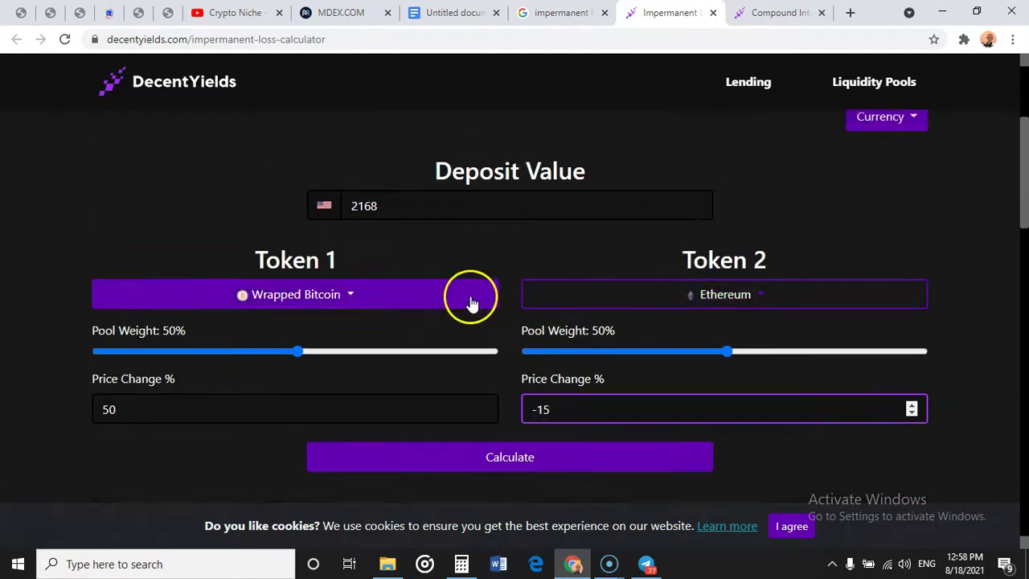
scroll(491, 322, "down", 2)
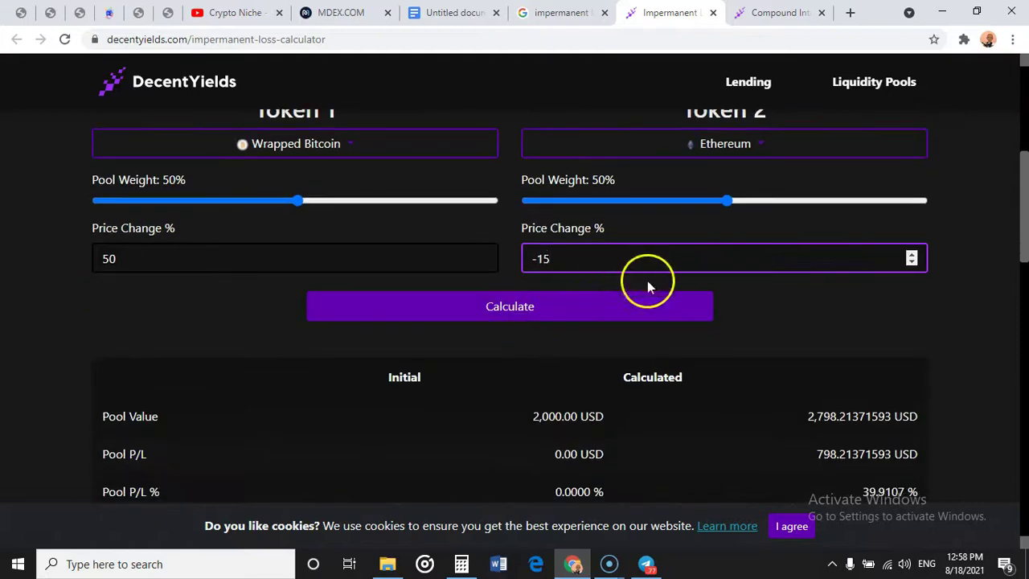
scroll(523, 306, "down", 1)
left_click(572, 237)
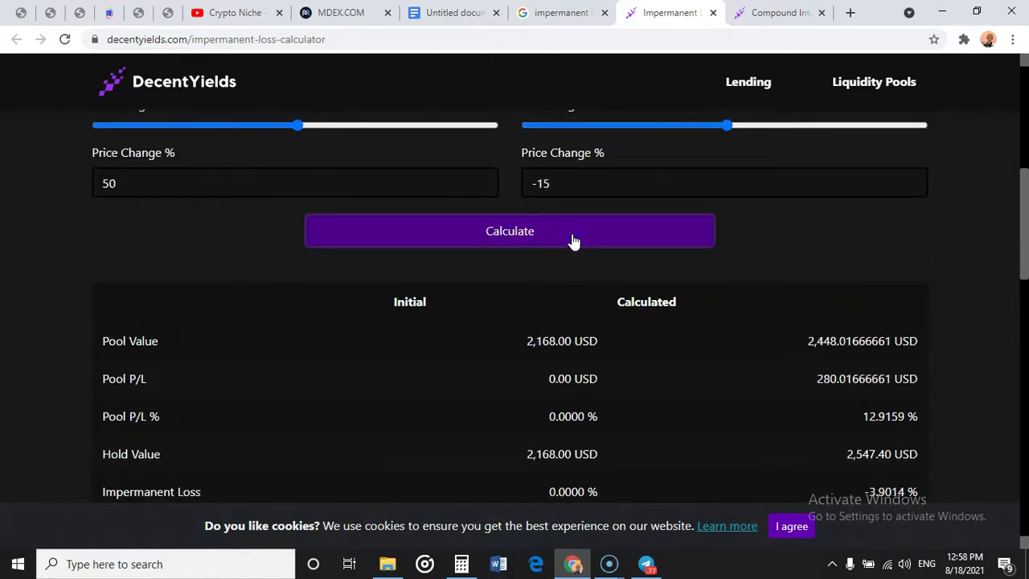
Examine the calculated pool value, profit/loss, hold value, impermanent loss and token amounts against the entered price changes.
scroll(573, 239, "up", 2)
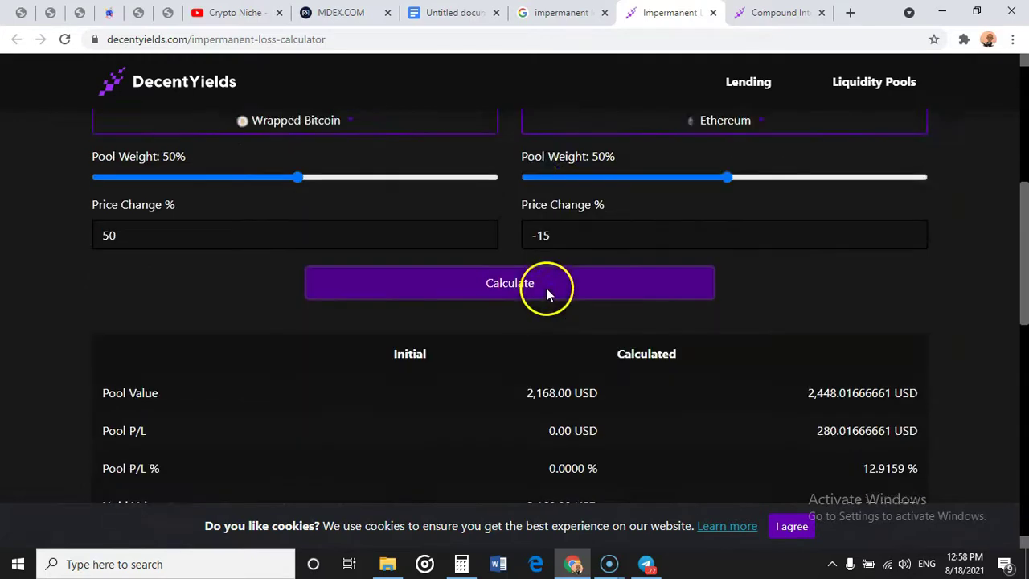
scroll(471, 330, "up", 1)
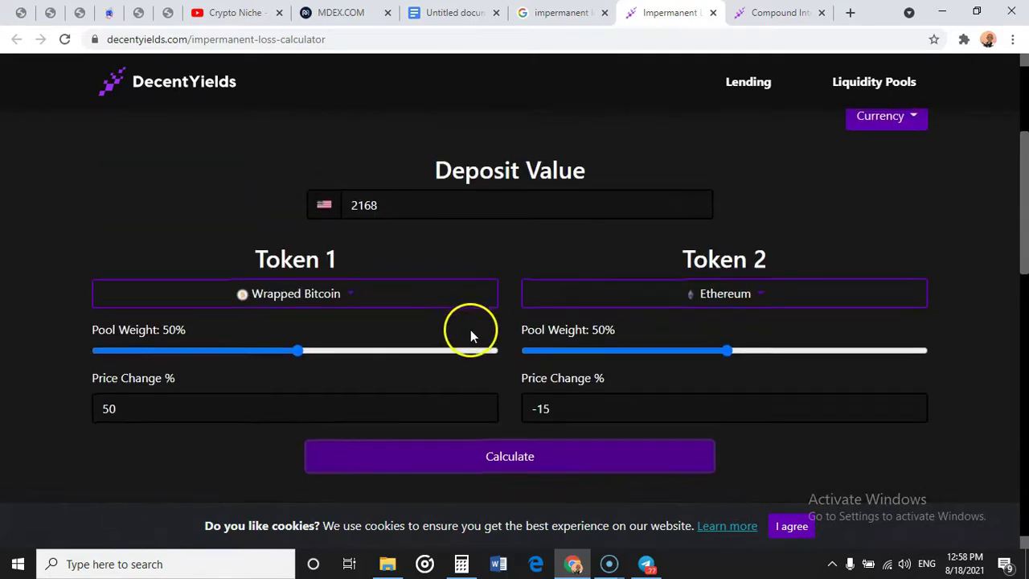
scroll(515, 318, "down", 3)
scroll(627, 282, "down", 4)
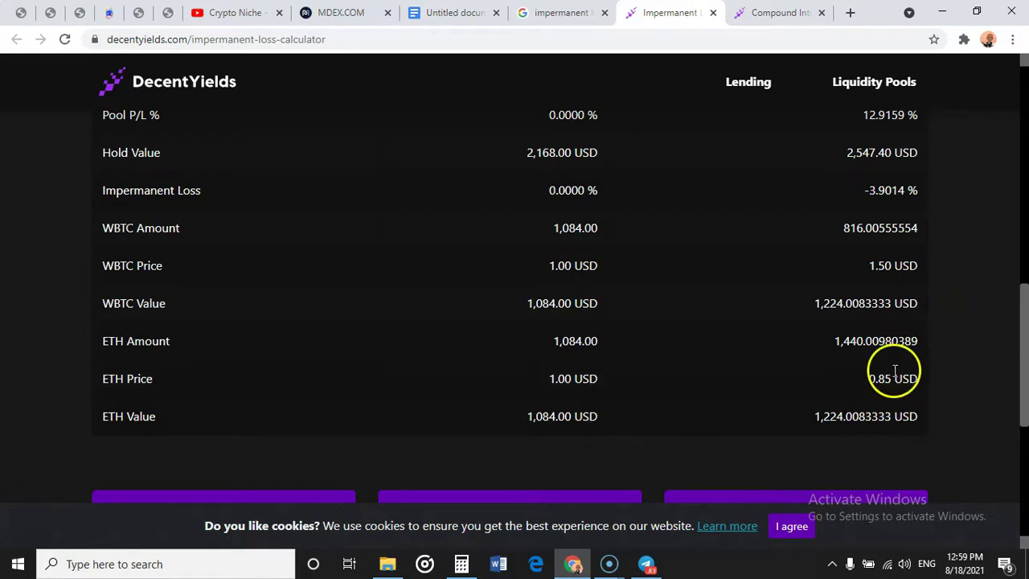
scroll(726, 387, "up", 4)
scroll(724, 387, "down", 9)
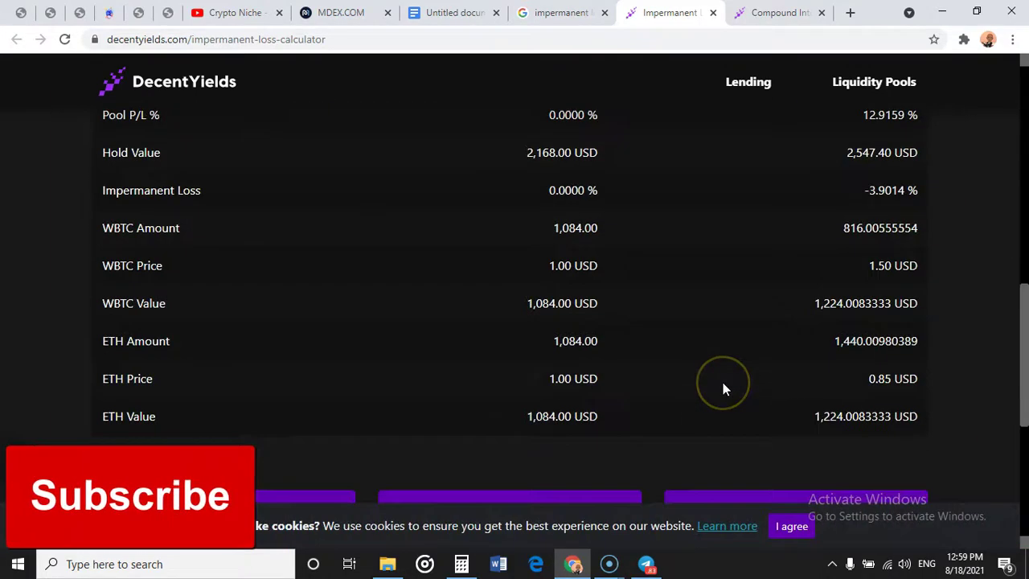
scroll(775, 357, "up", 4)
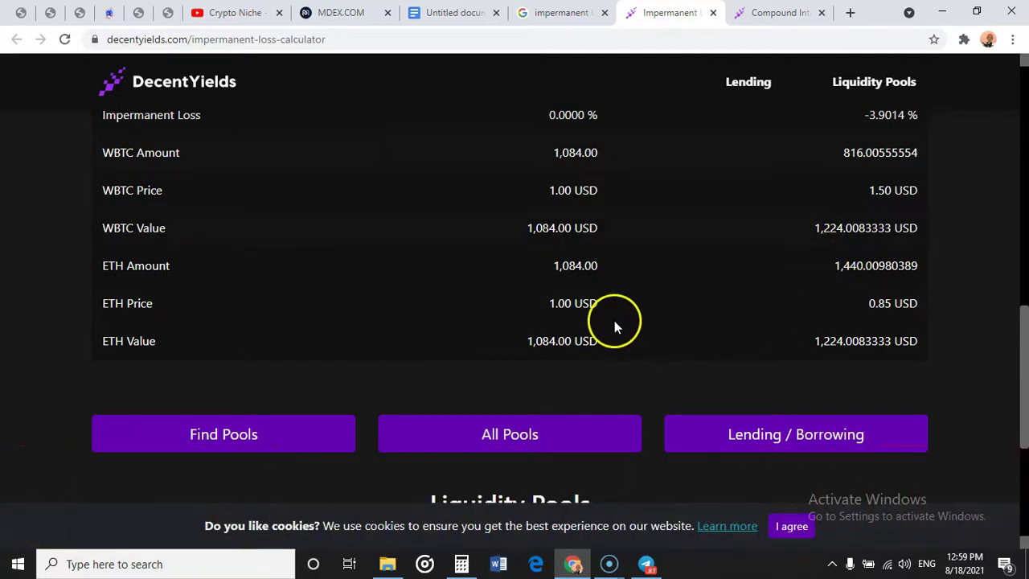
scroll(663, 296, "up", 7)
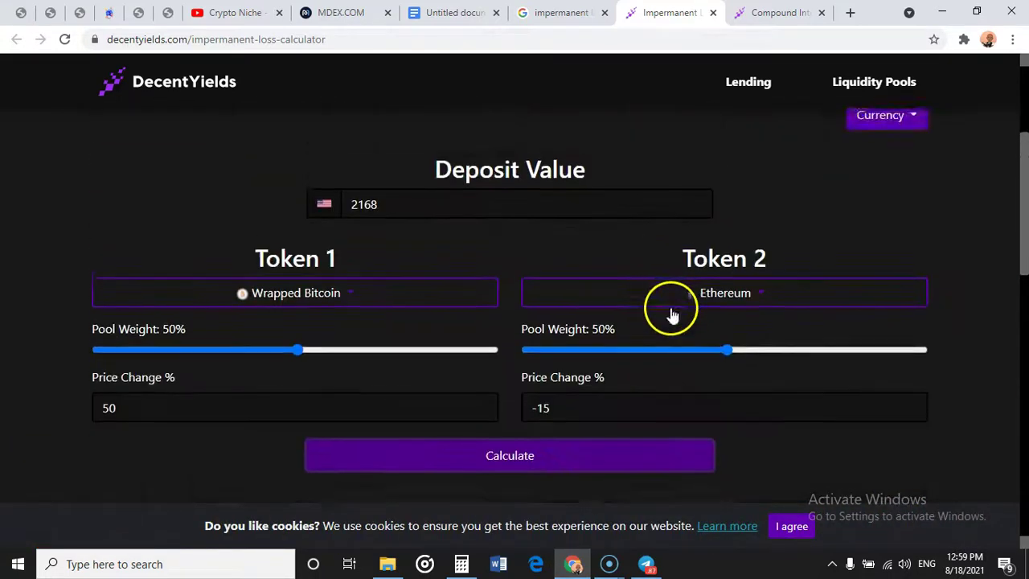
scroll(672, 304, "down", 5)
scroll(687, 315, "down", 2)
scroll(796, 331, "up", 3)
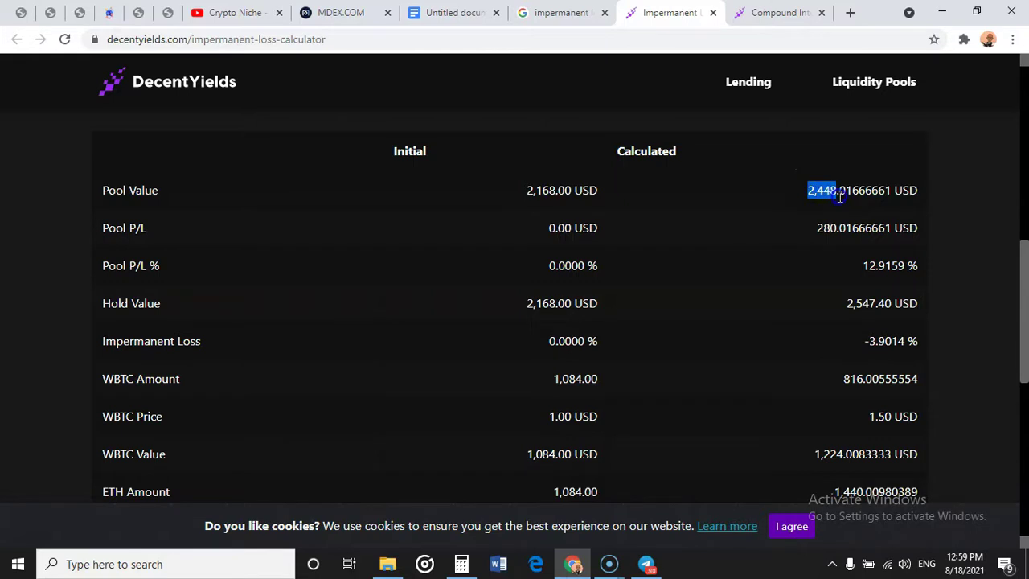
scroll(797, 201, "up", 3)
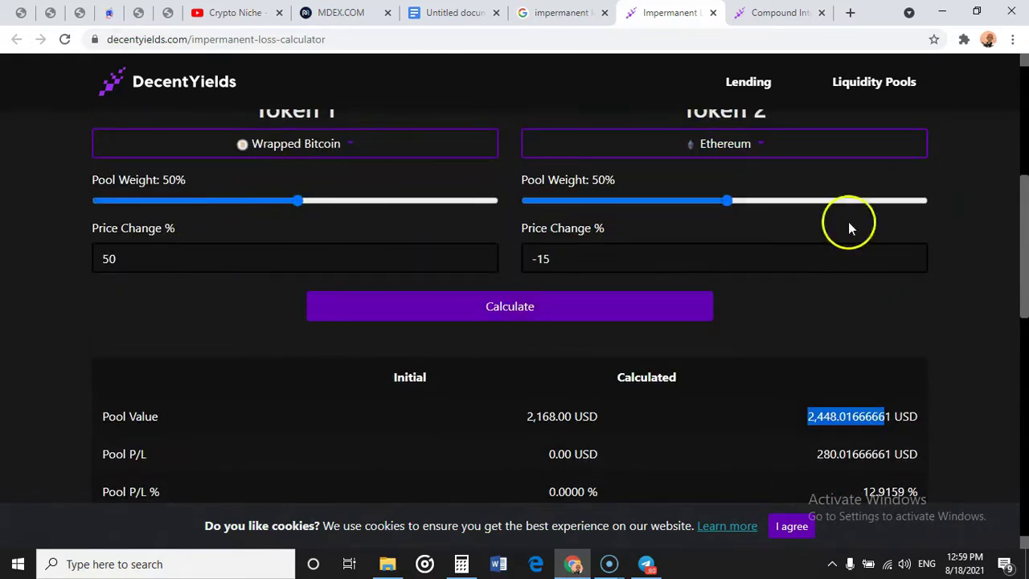
Set the Wrapped Bitcoin price change to -35% and recalculate the impermanent loss.
left_click(230, 262)
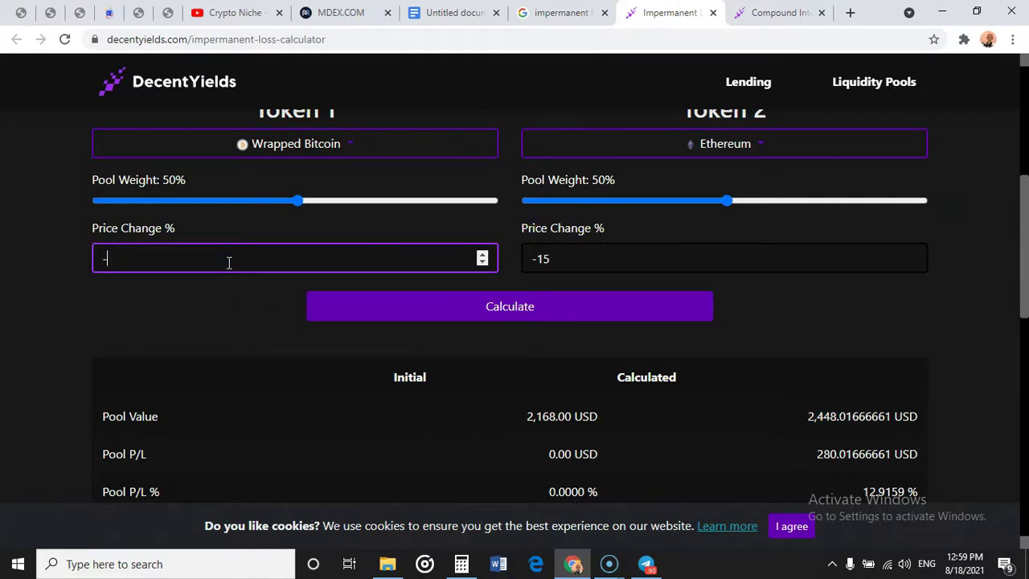
left_click(438, 309)
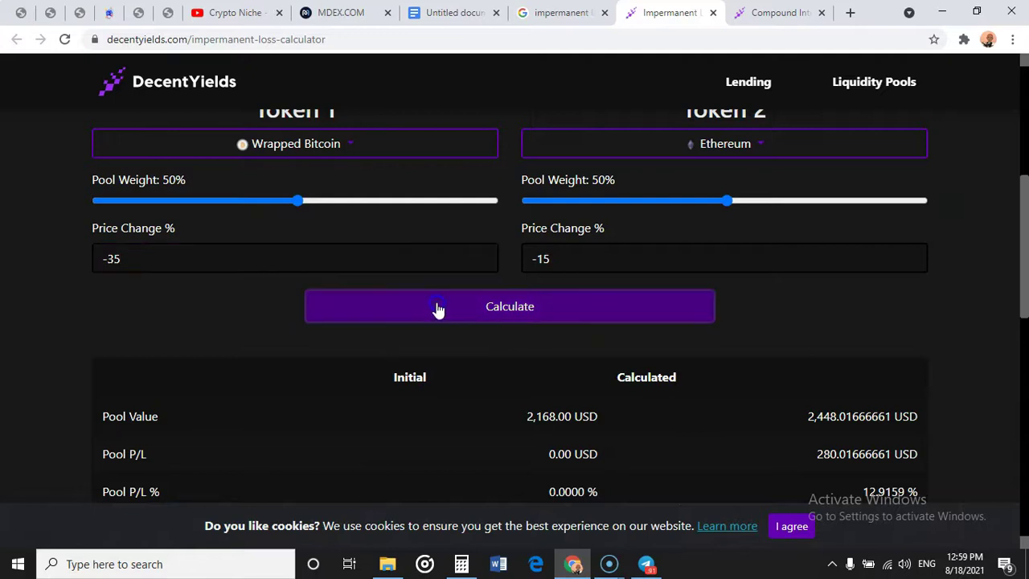
left_click(438, 309)
Examine the recalculated results for the two price drops, highlighting the calculated pool value and reviewing the losses and token values.
scroll(790, 321, "down", 2)
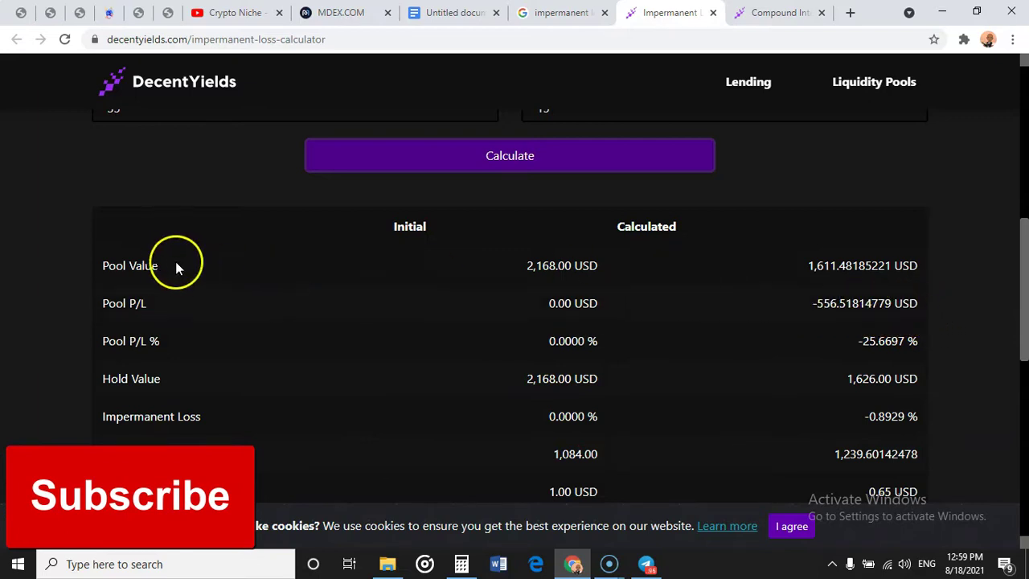
left_click_drag(813, 269, 830, 271)
scroll(831, 271, "down", 2)
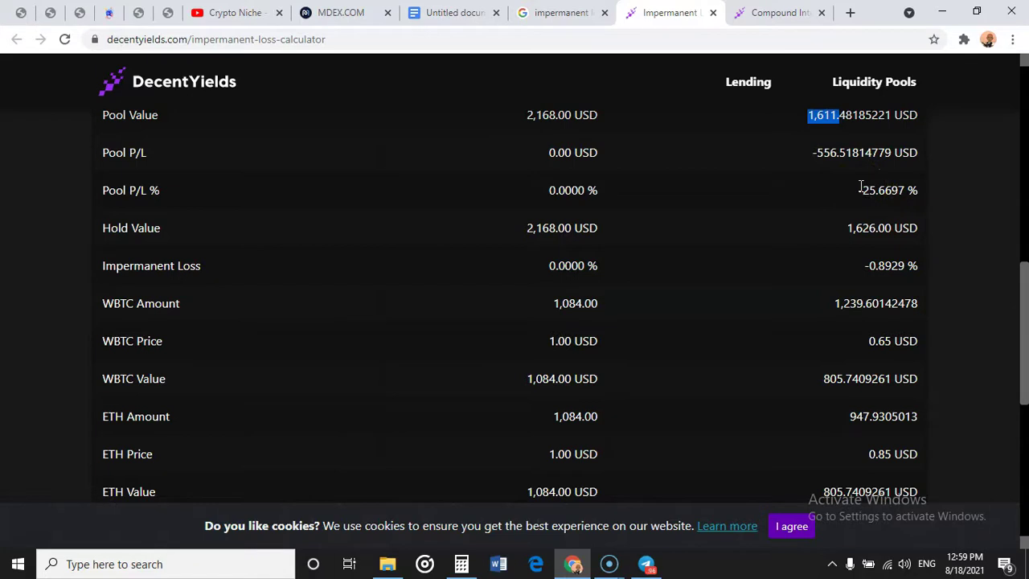
scroll(836, 289, "down", 2)
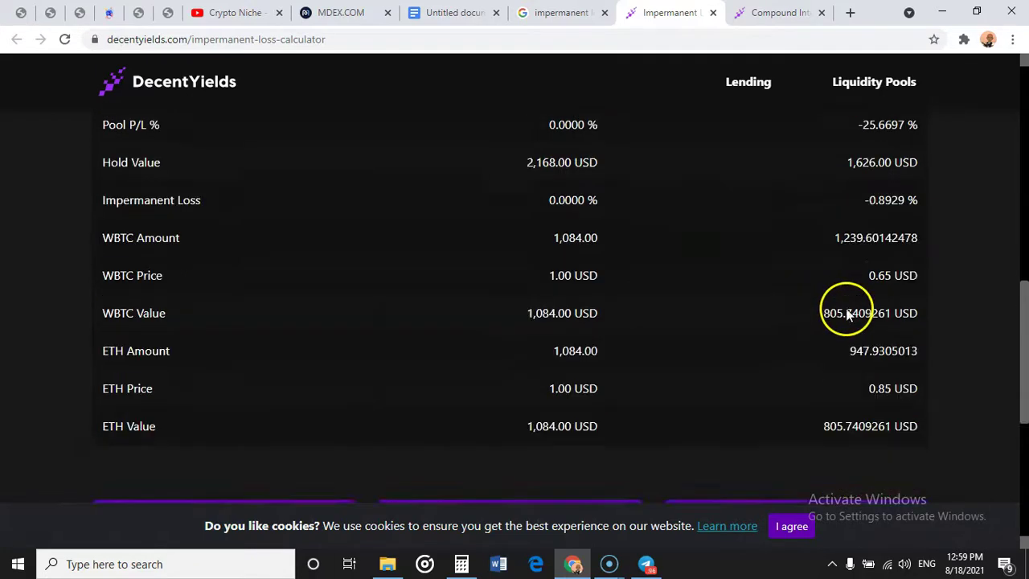
scroll(718, 413, "up", 3)
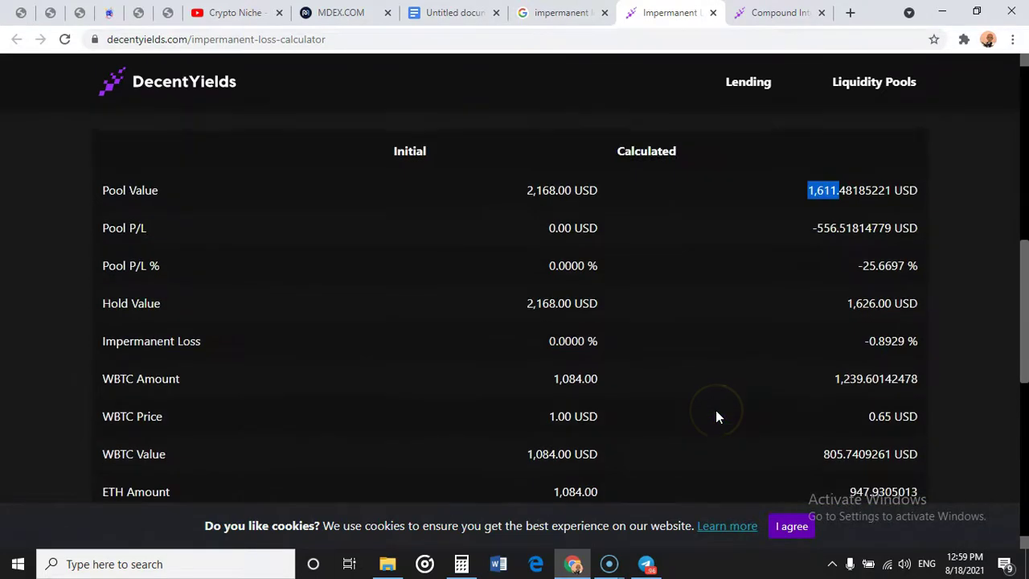
scroll(718, 408, "up", 2)
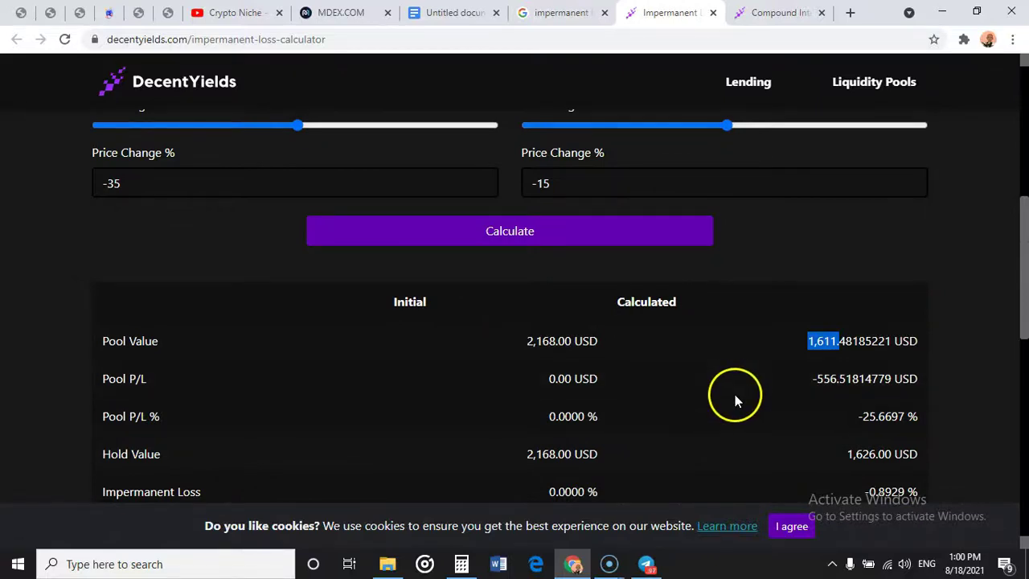
scroll(778, 316, "up", 3)
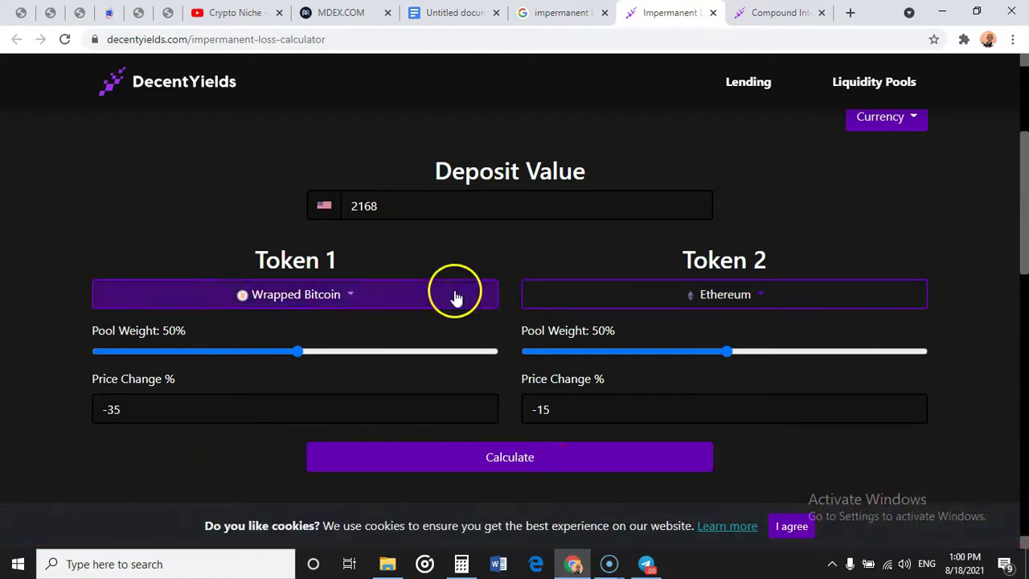
scroll(555, 345, "down", 2)
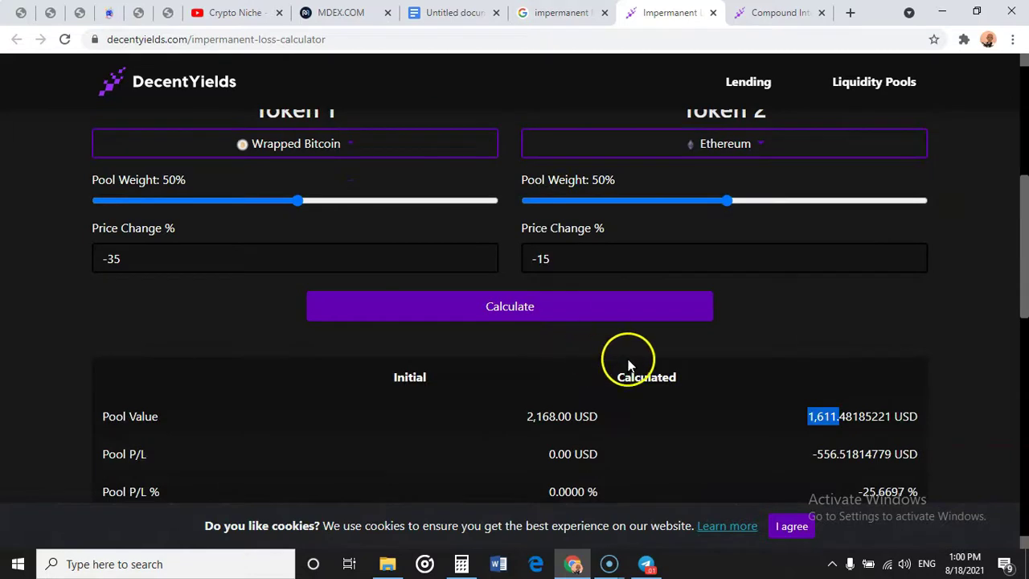
scroll(627, 361, "down", 5)
scroll(628, 364, "up", 8)
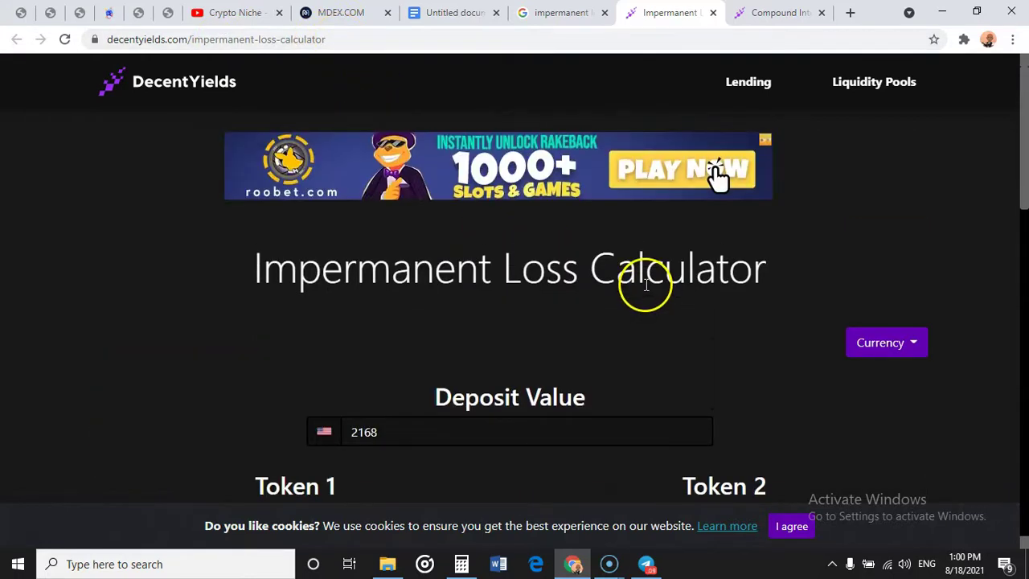
scroll(628, 322, "down", 12)
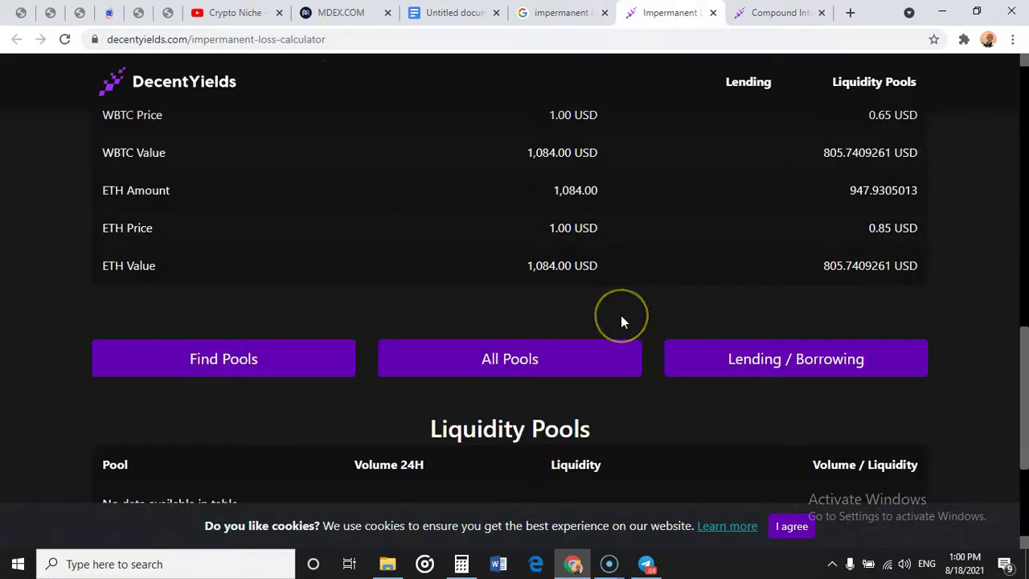
scroll(620, 316, "up", 6)
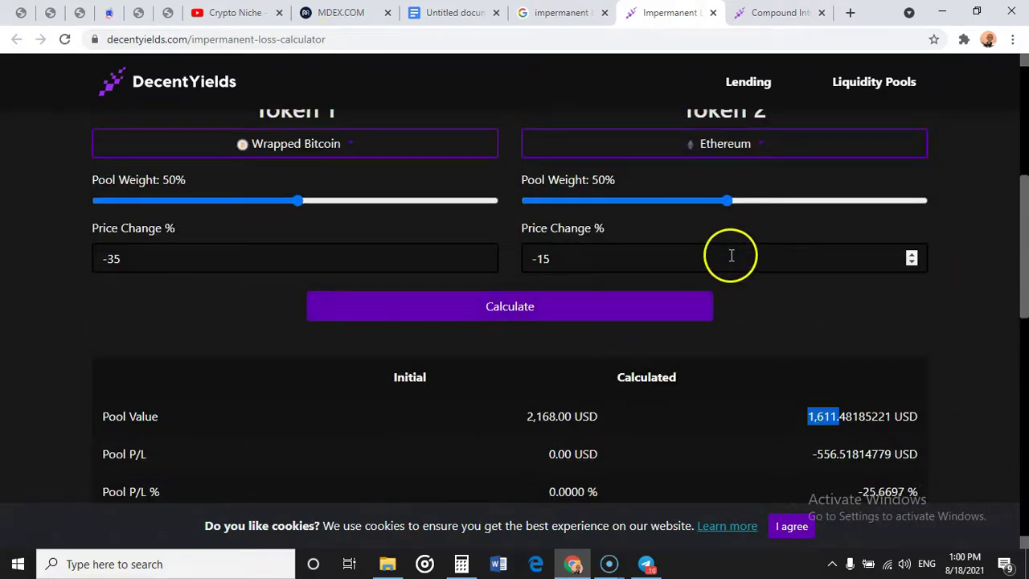
scroll(732, 256, "up", 5)
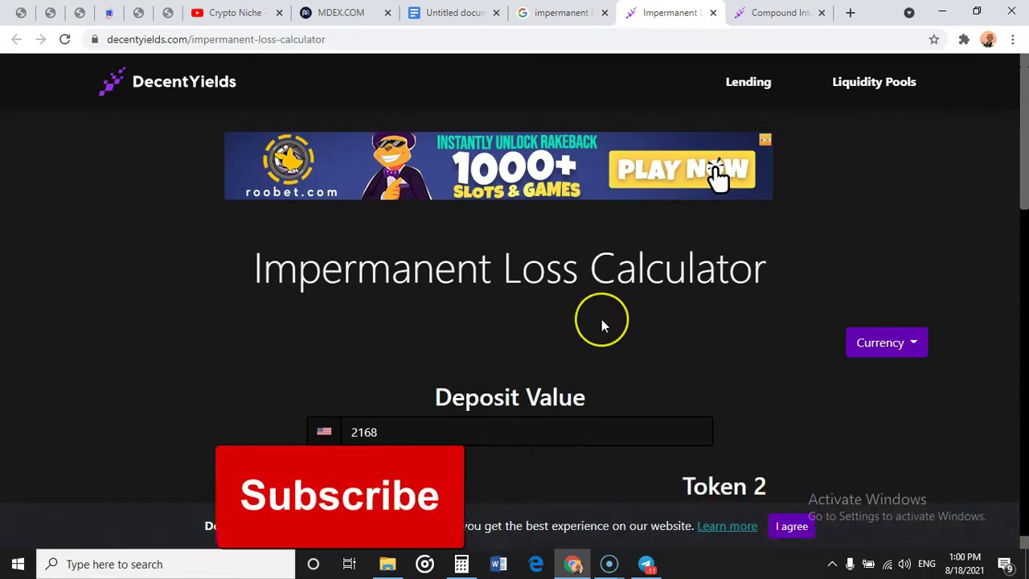
Search the Token 1 list for usdt.
scroll(622, 341, "down", 3)
left_click(420, 204)
left_click(351, 303)
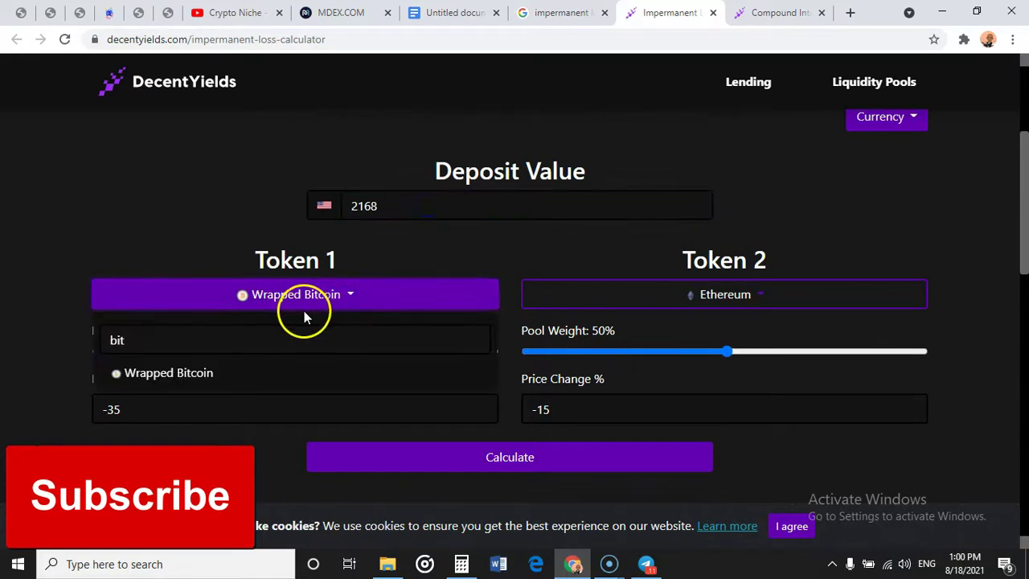
left_click(212, 338)
key("BackSpace")
key("BackSpace")
key("BackSpace")
type("usdt")
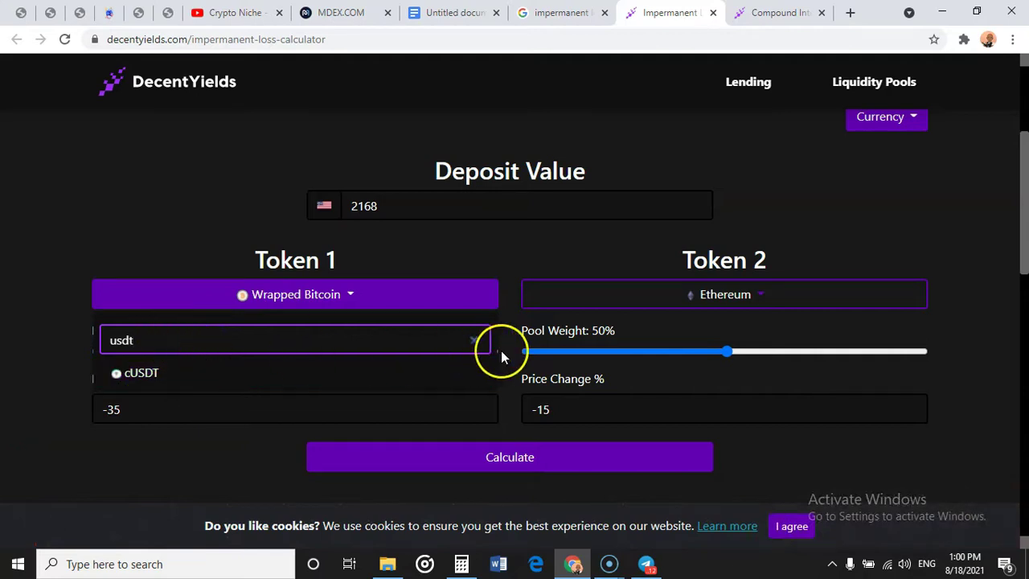
Search the Token 1 list for dai and select cDAI as the first token.
key("BackSpace")
key("BackSpace")
key("BackSpace")
key("BackSpace")
type("dai")
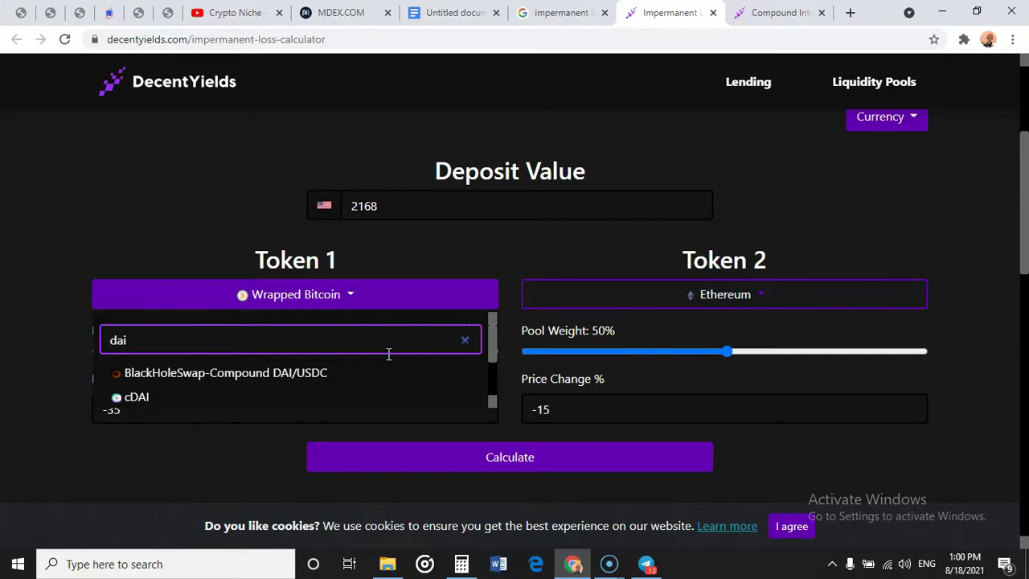
left_click(178, 397)
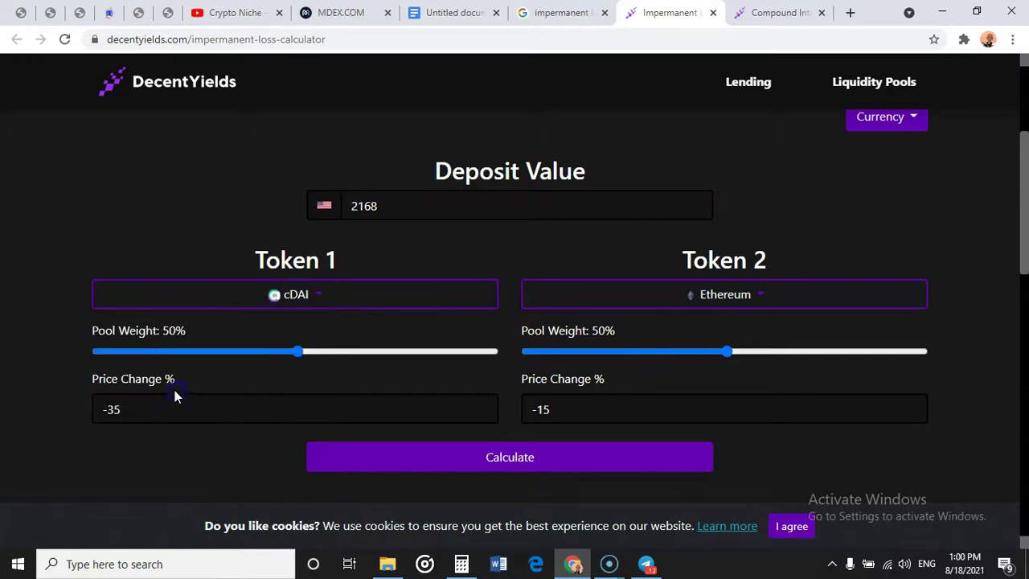
Replace the search text in the Token 2 list with usdt and select cUSDT as the second token.
left_click(770, 299)
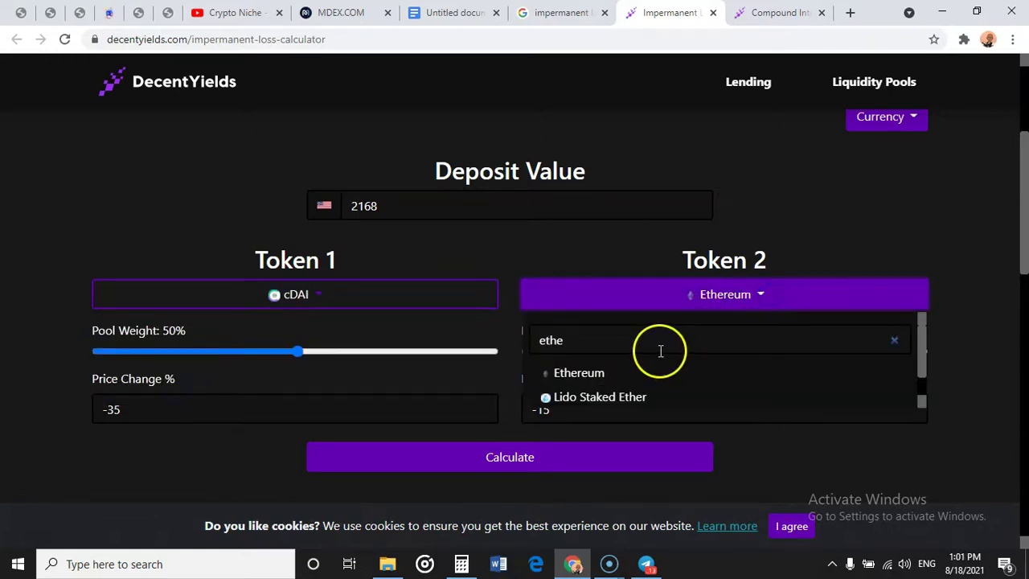
key("BackSpace")
key("BackSpace")
key("BackSpace")
key("BackSpace")
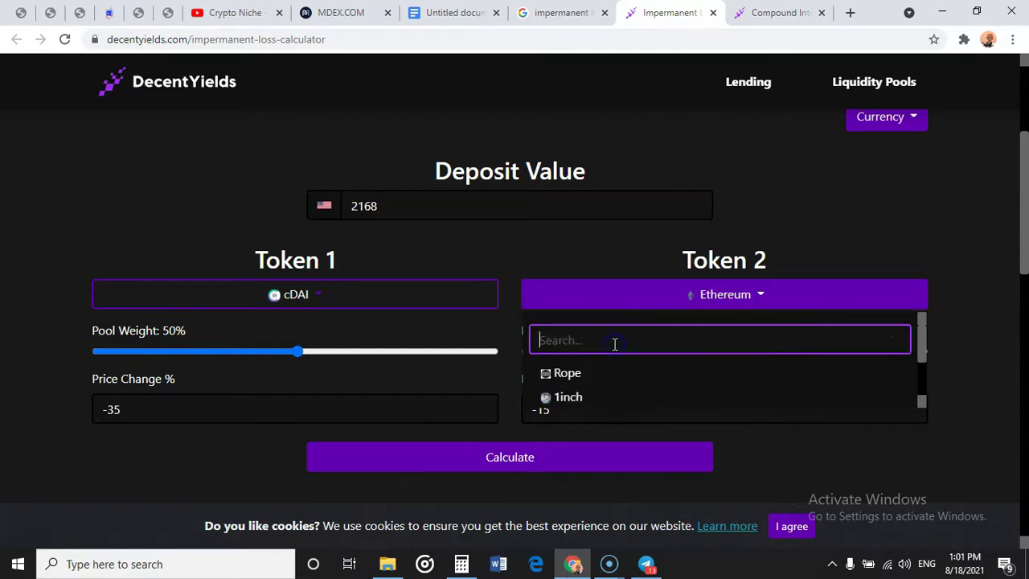
type("usdt")
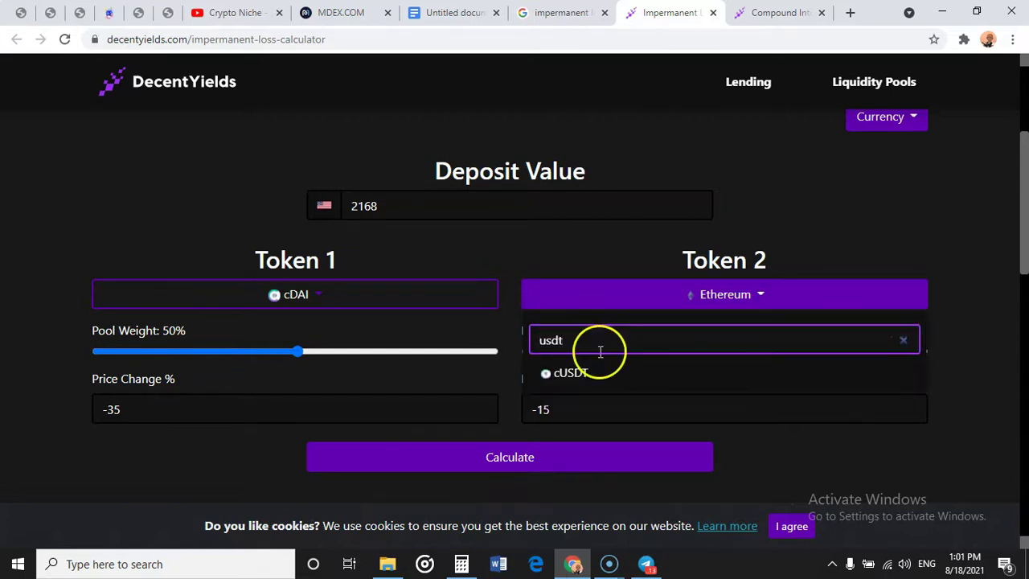
left_click(596, 377)
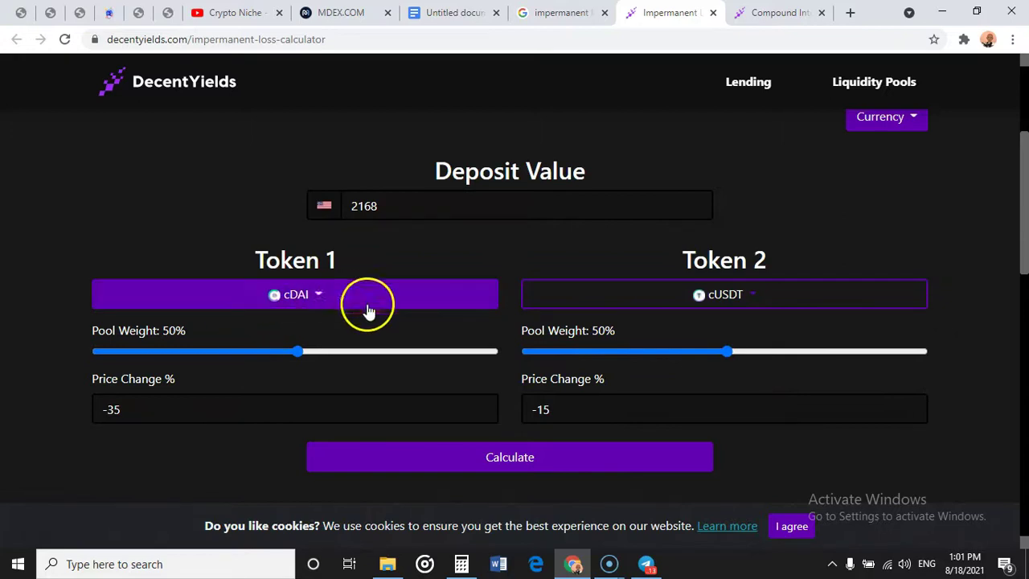
Clear the price change of both tokens and set the deposit value to 2000.
left_click(282, 420)
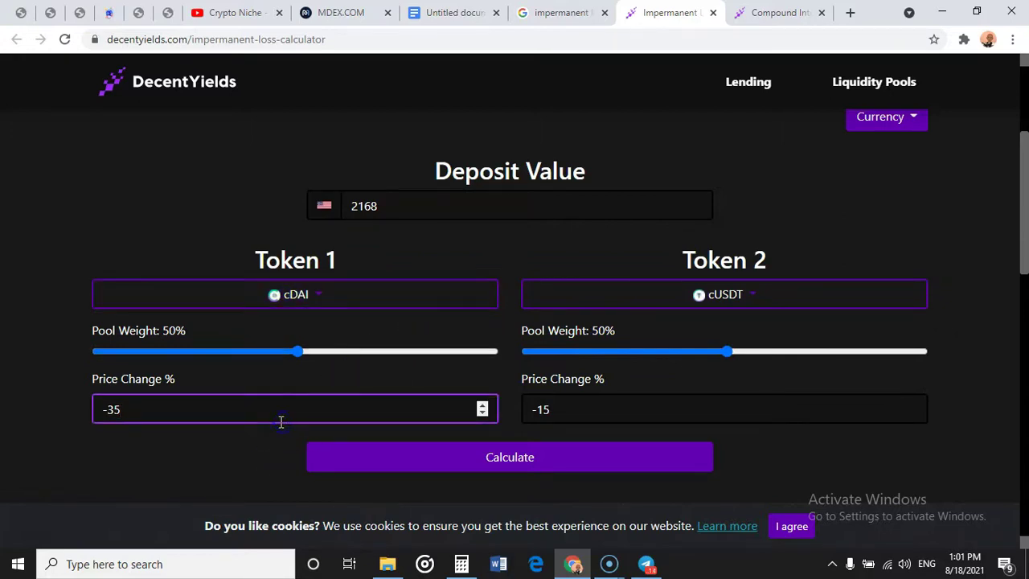
left_click(609, 411)
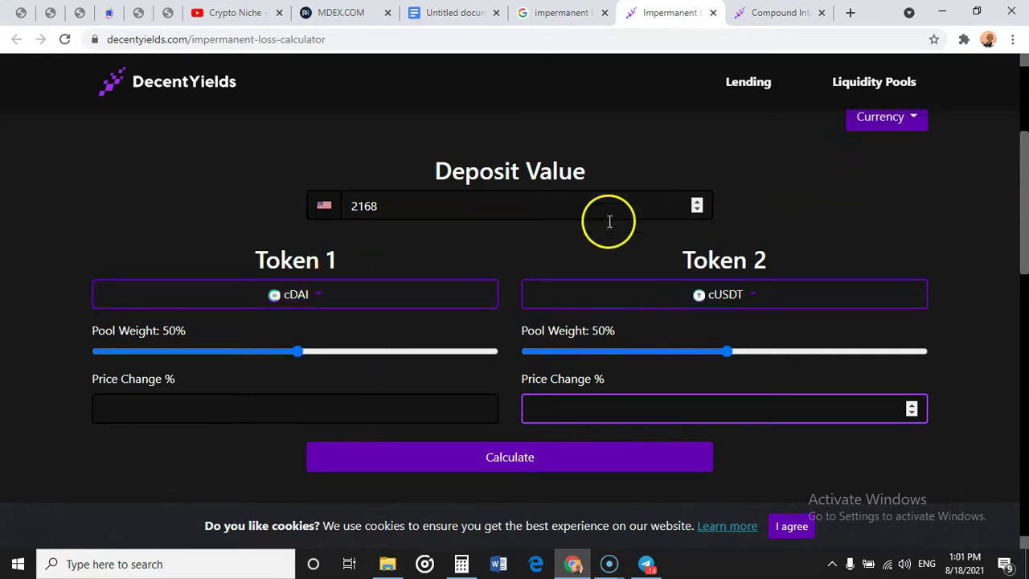
left_click(393, 206)
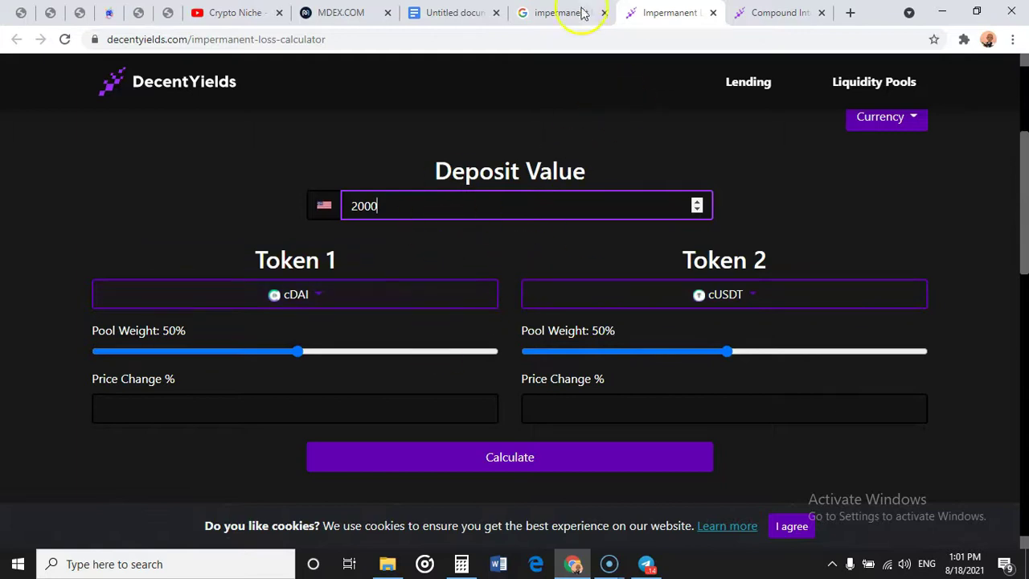
Switch to the MDEX site and open its Liquidity page of LP staking pools.
left_click(334, 9)
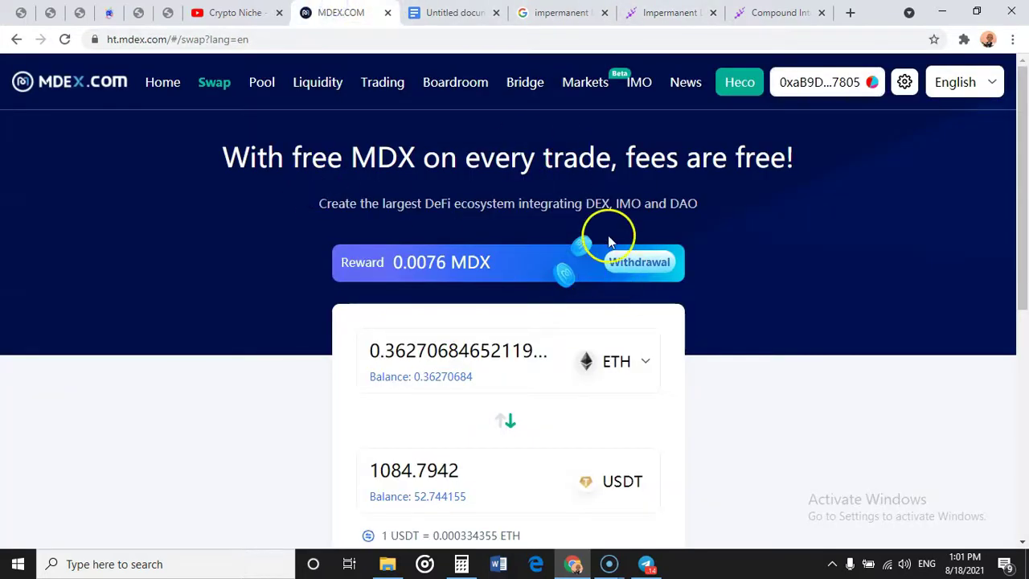
left_click(318, 92)
left_click(319, 93)
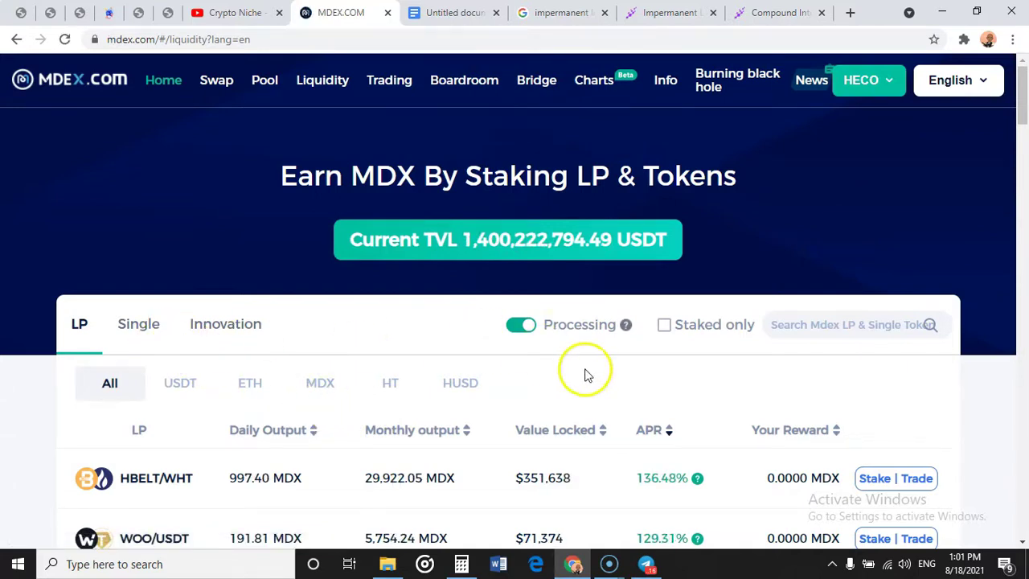
Filter the LP pools by HUSD and compare the APR and value locked of the listed pairs, including HUSD/USDT.
scroll(561, 374, "down", 1)
left_click(465, 306)
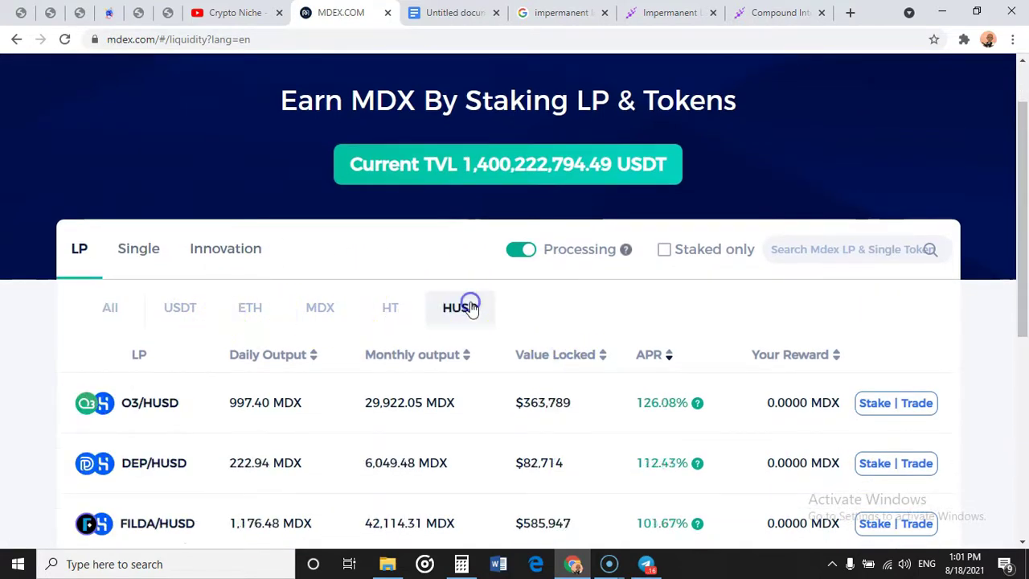
scroll(362, 335, "down", 3)
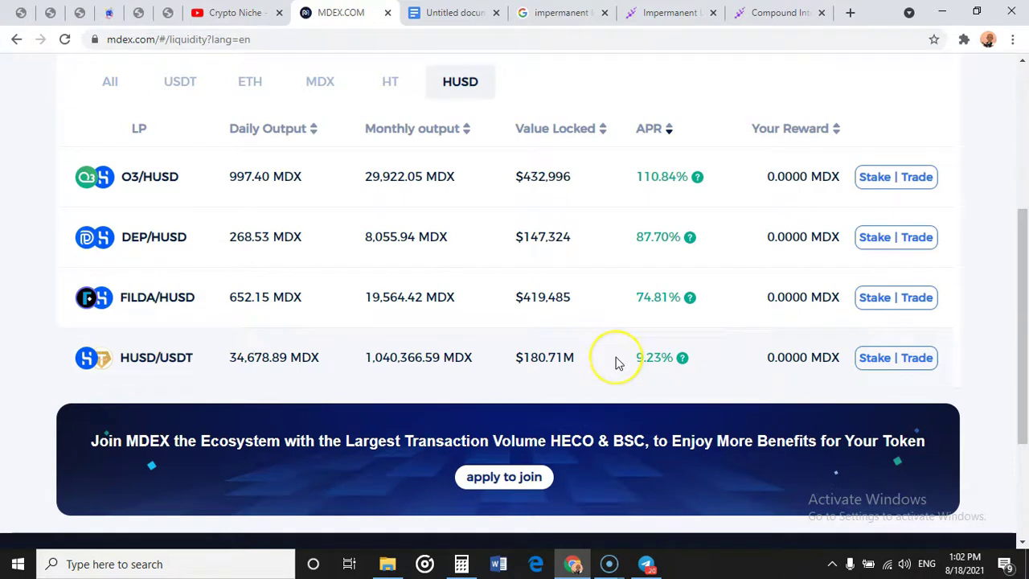
scroll(619, 363, "up", 3)
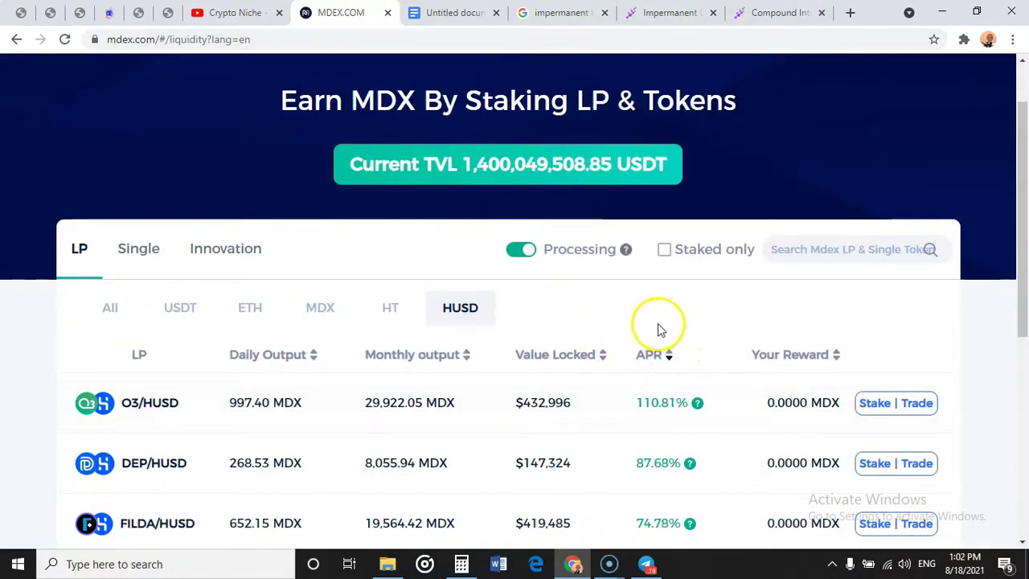
scroll(632, 318, "down", 3)
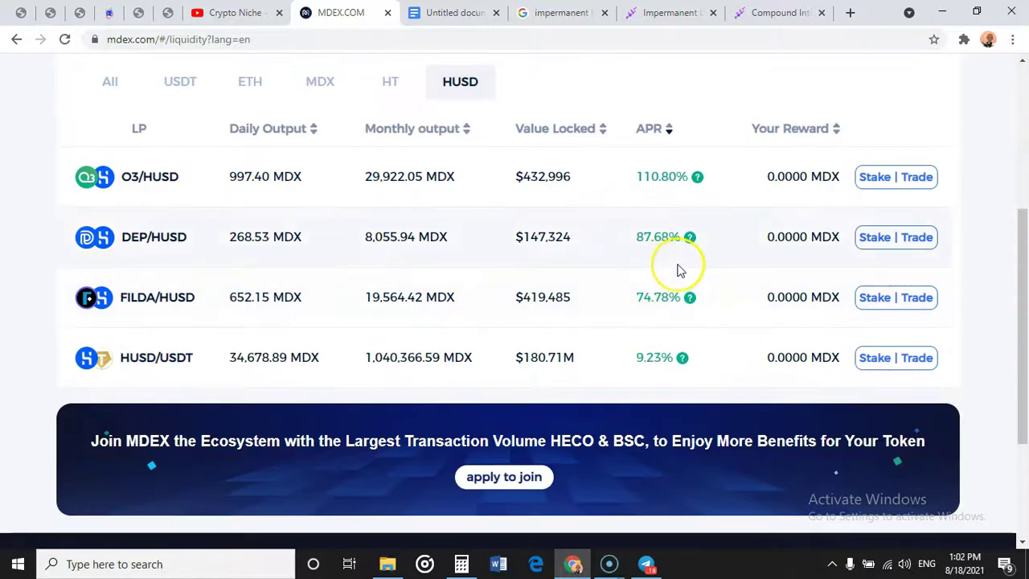